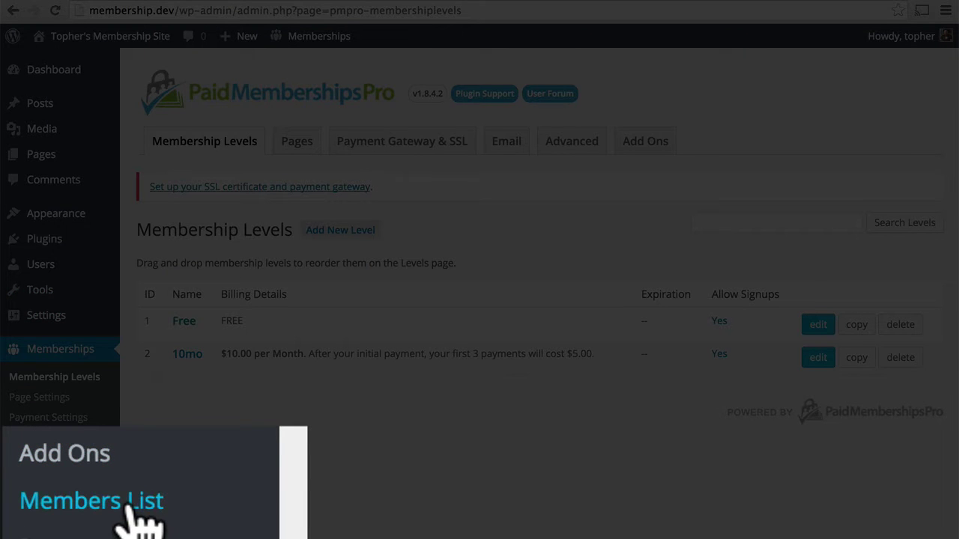
- Open the Paid Memberships Pro Members List, which shows no members yet
{"action": "left_click", "coordinate": [41, 499]}
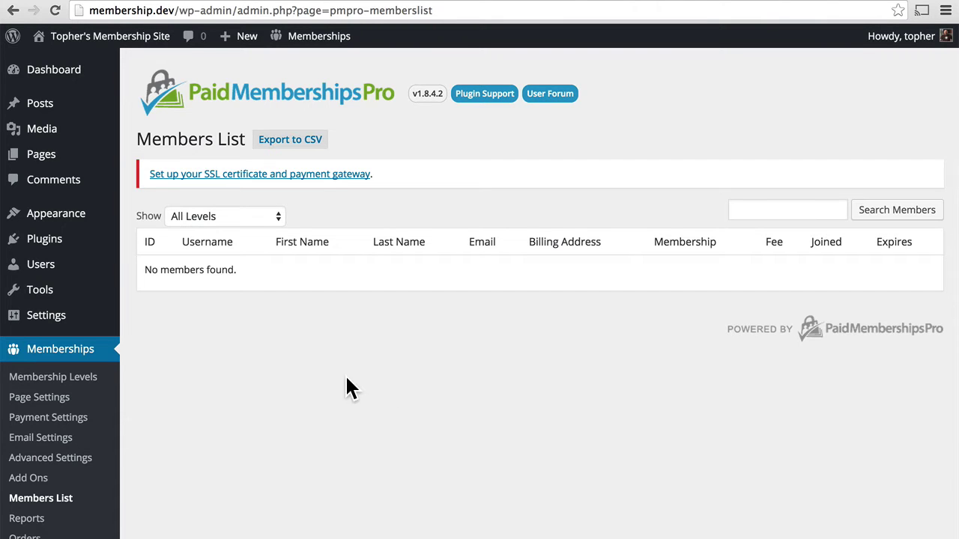
- Start a new user and enter the username, e-mail address and first name
{"action": "mouse_move", "coordinate": [78, 281]}
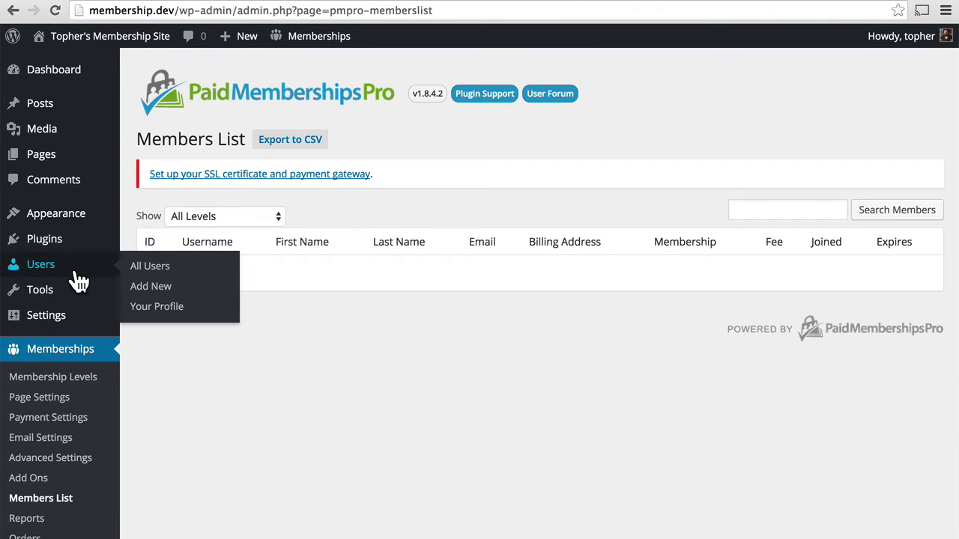
{"action": "left_click", "coordinate": [160, 288]}
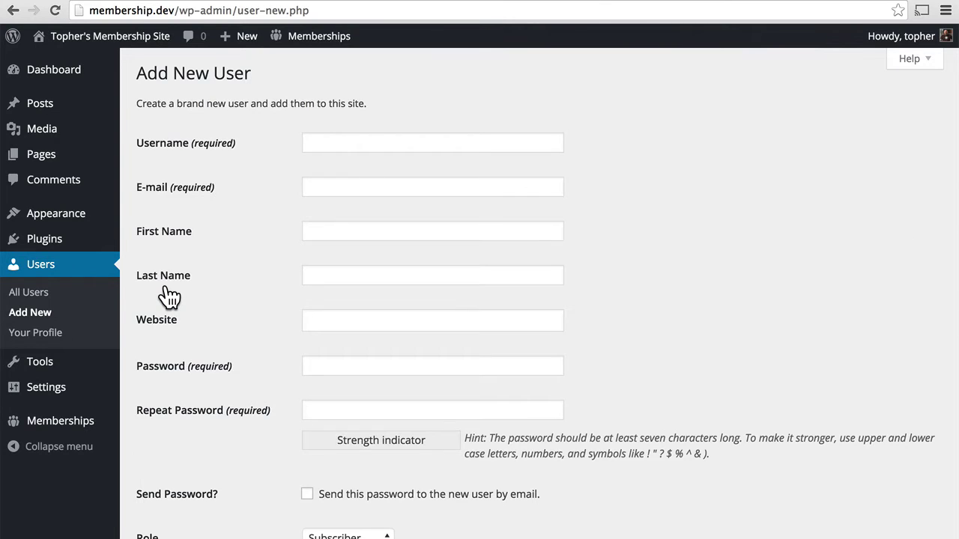
{"action": "left_click", "coordinate": [340, 144]}
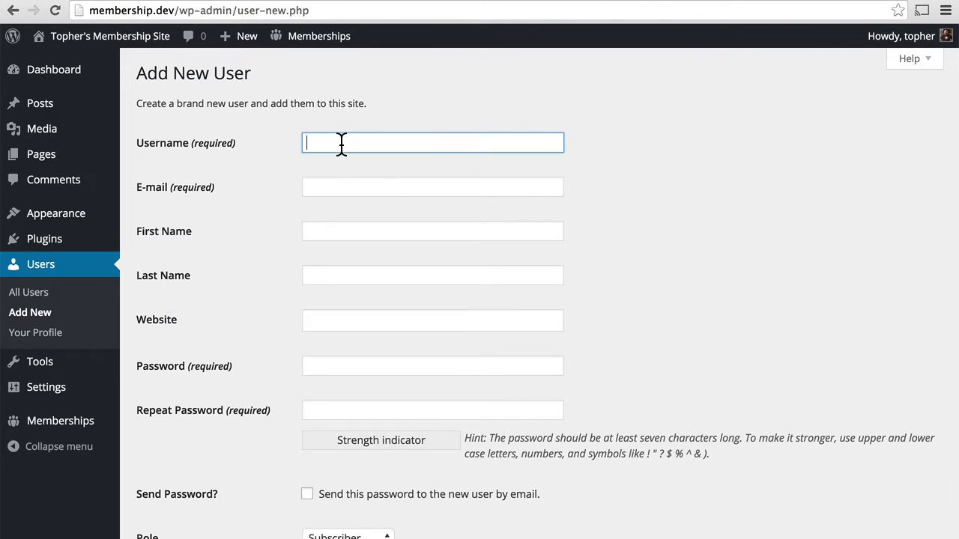
{"action": "type", "text": "alice"}
{"action": "left_click", "coordinate": [432, 187]}
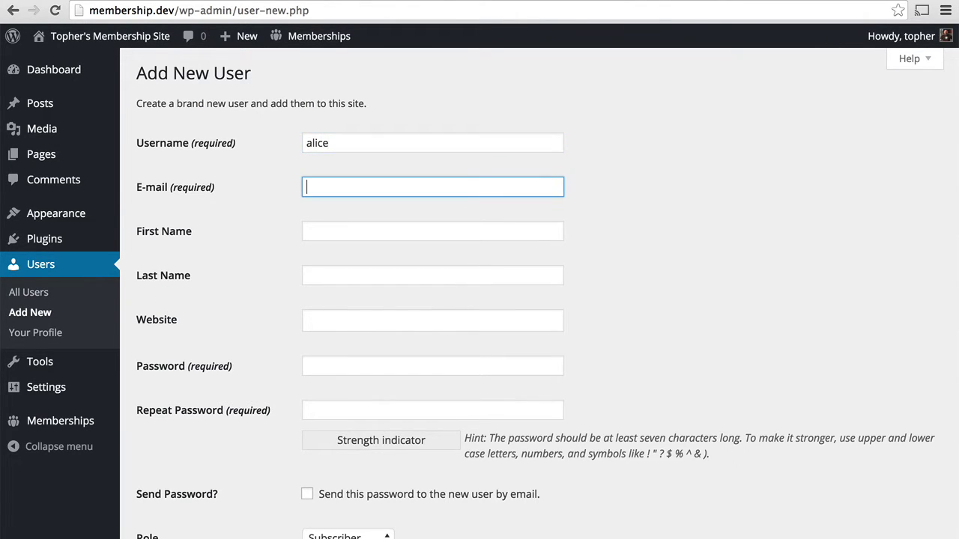
{"action": "key", "text": "Tab"}
{"action": "type", "text": "Alice"}
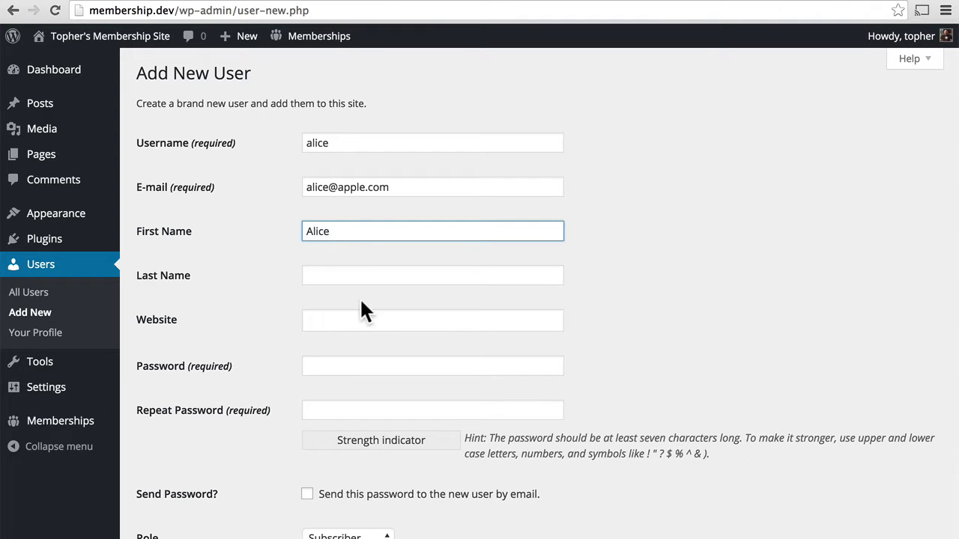
- Enter the account password, keep the Subscriber role, and create the user
{"action": "left_click", "coordinate": [327, 364]}
{"action": "type", "text": "pa"}
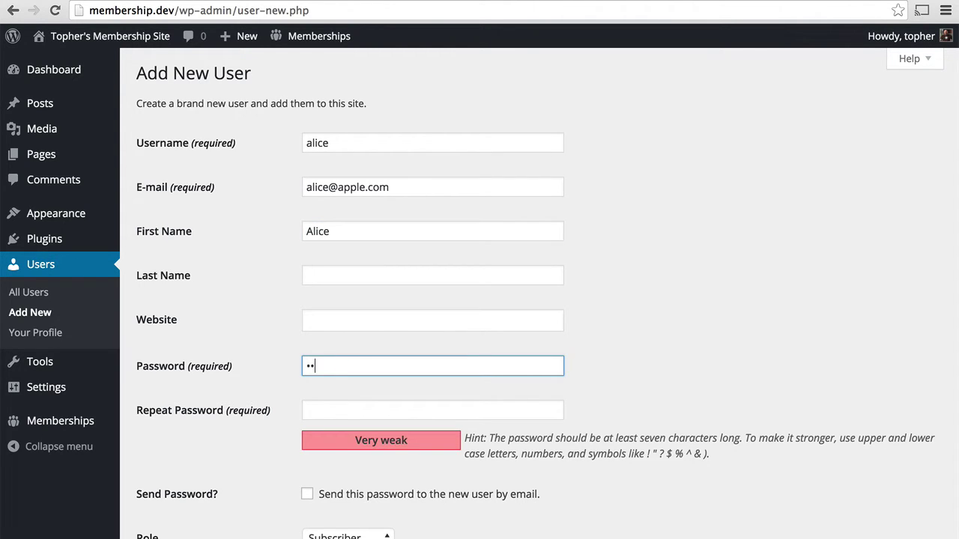
{"action": "type", "text": "ss"}
{"action": "key", "text": "Tab"}
{"action": "type", "text": "pass"}
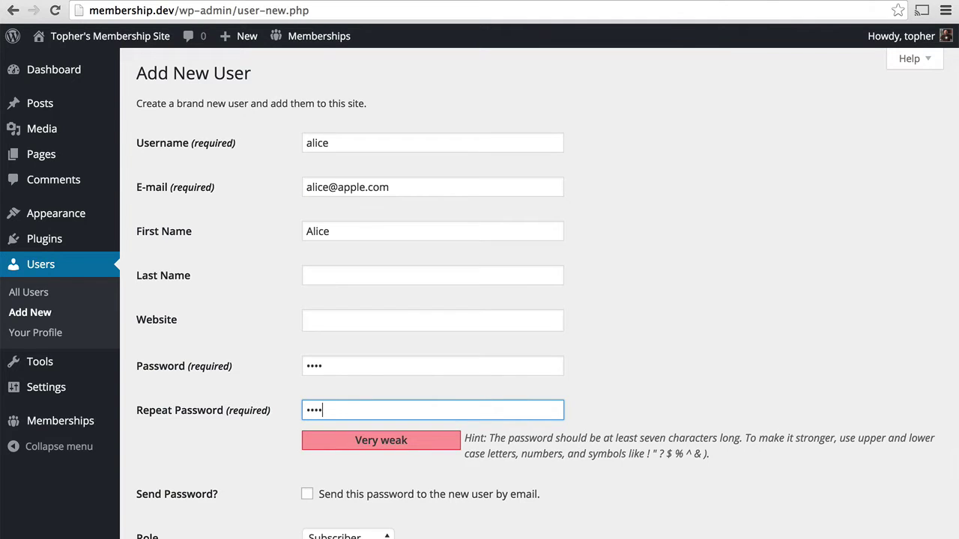
{"action": "scroll", "coordinate": [367, 442], "scroll_direction": "down", "scroll_amount": 3}
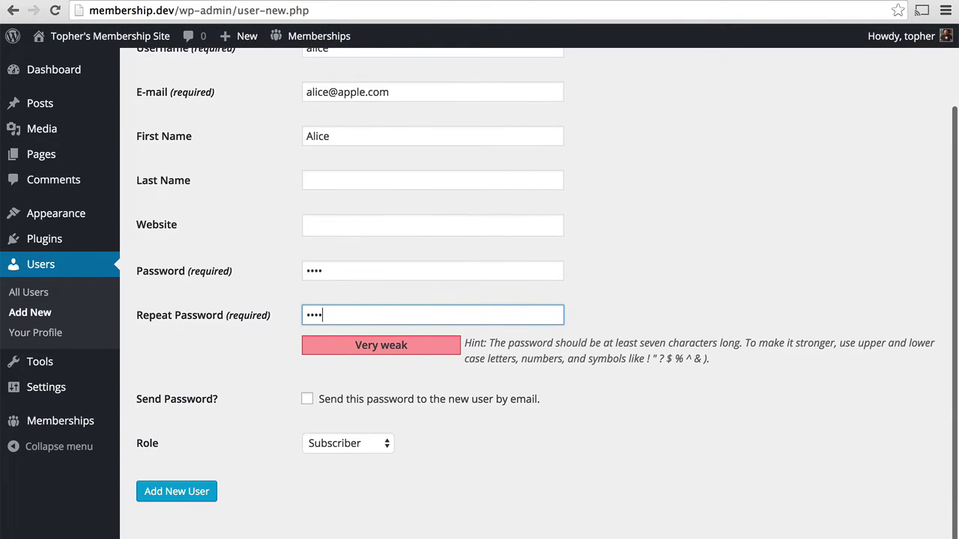
{"action": "left_click", "coordinate": [368, 446]}
{"action": "left_click", "coordinate": [367, 442]}
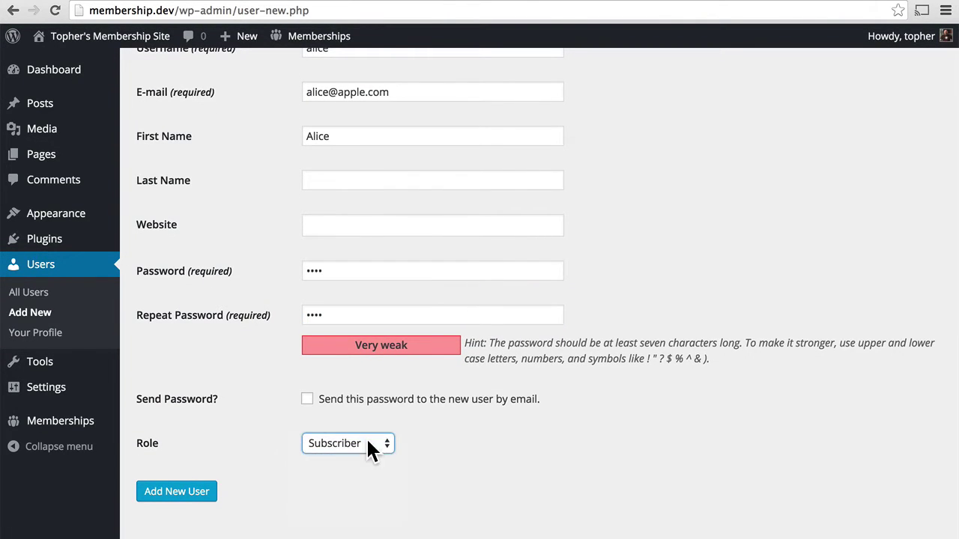
{"action": "left_click", "coordinate": [196, 498]}
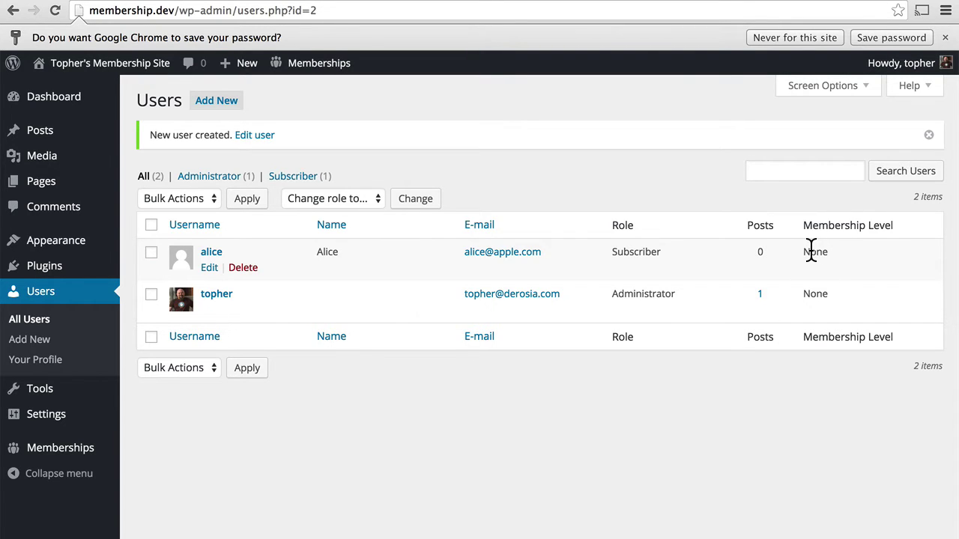
- Start another new user and enter the second username, e-mail address and first name
{"action": "left_click", "coordinate": [227, 113]}
{"action": "left_click", "coordinate": [337, 144]}
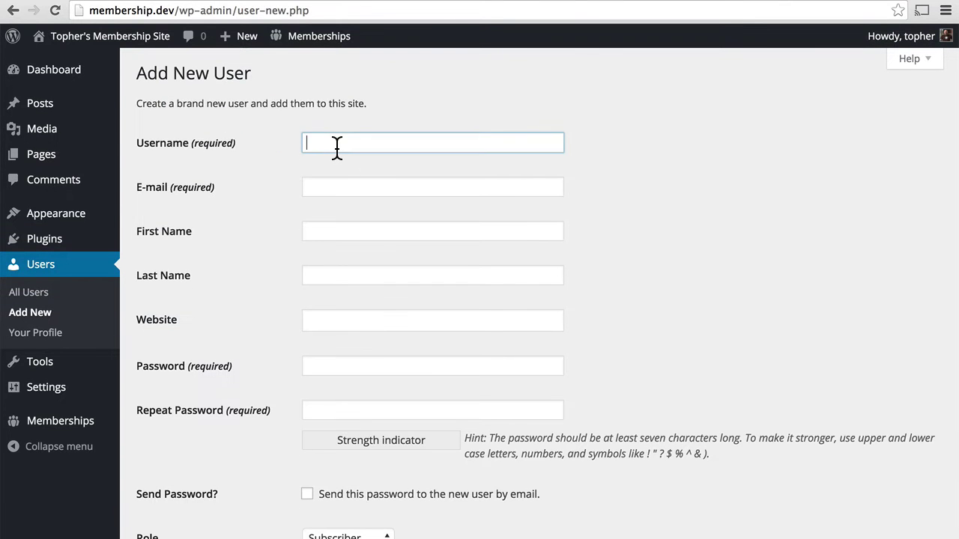
{"action": "type", "text": "bob"}
{"action": "key", "text": "Tab"}
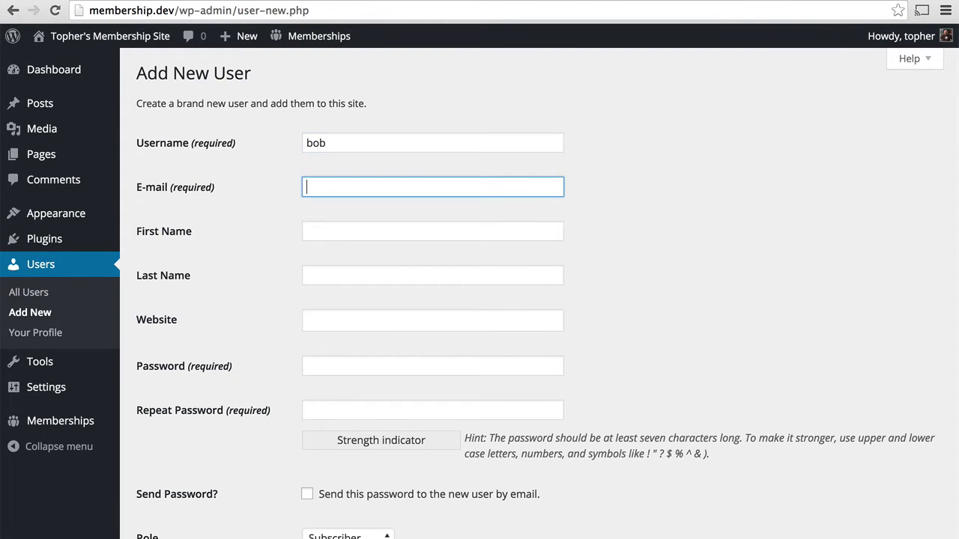
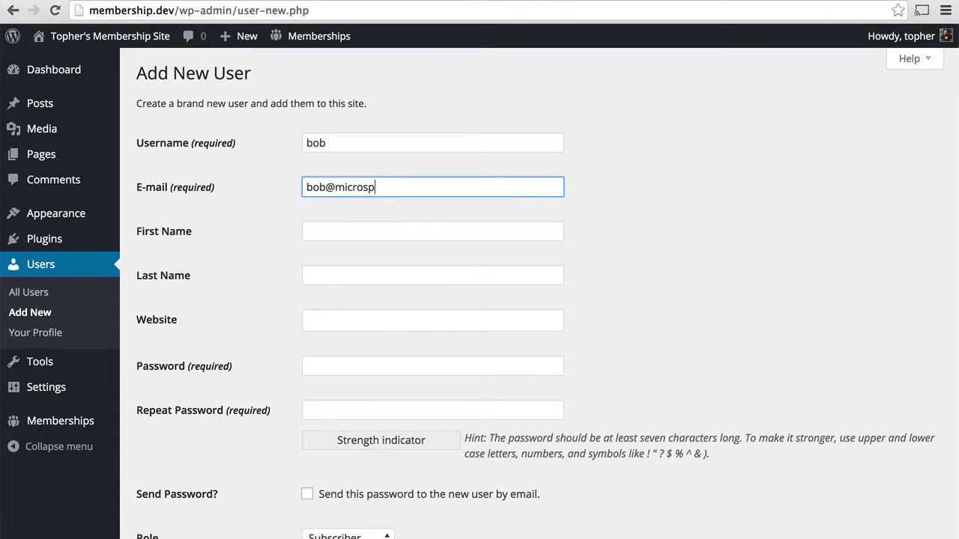
{"action": "key", "text": "Tab"}
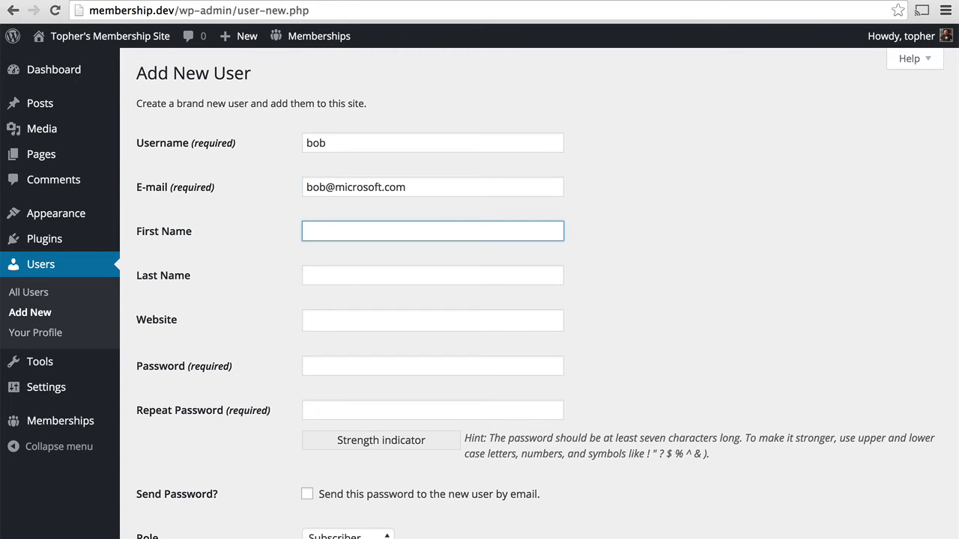
{"action": "type", "text": "Bob"}
- Enter and repeat the password, keep Subscriber as the role, and create the second account
{"action": "key", "text": "Tab"}
{"action": "key", "text": "Tab"}
{"action": "key", "text": "Tab"}
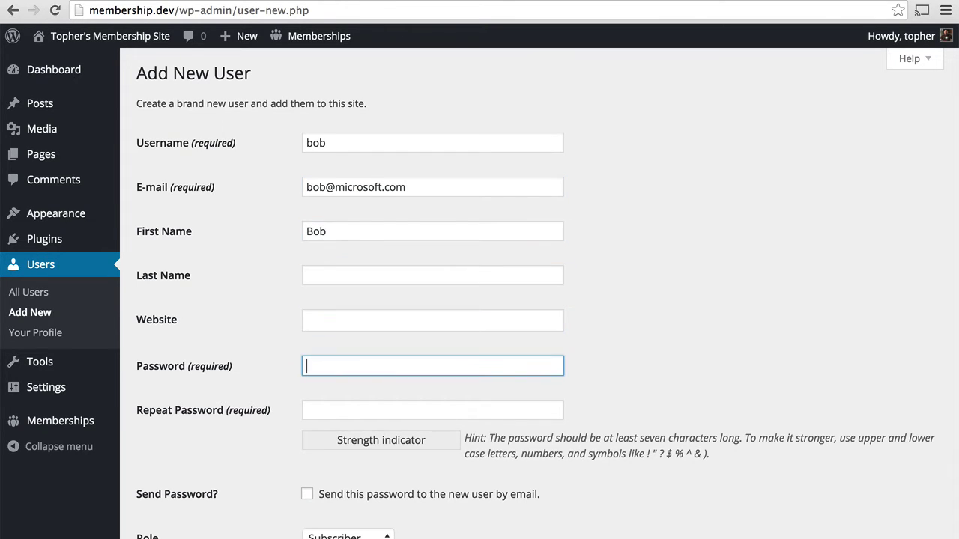
{"action": "type", "text": "test"}
{"action": "key", "text": "Tab"}
{"action": "type", "text": "test"}
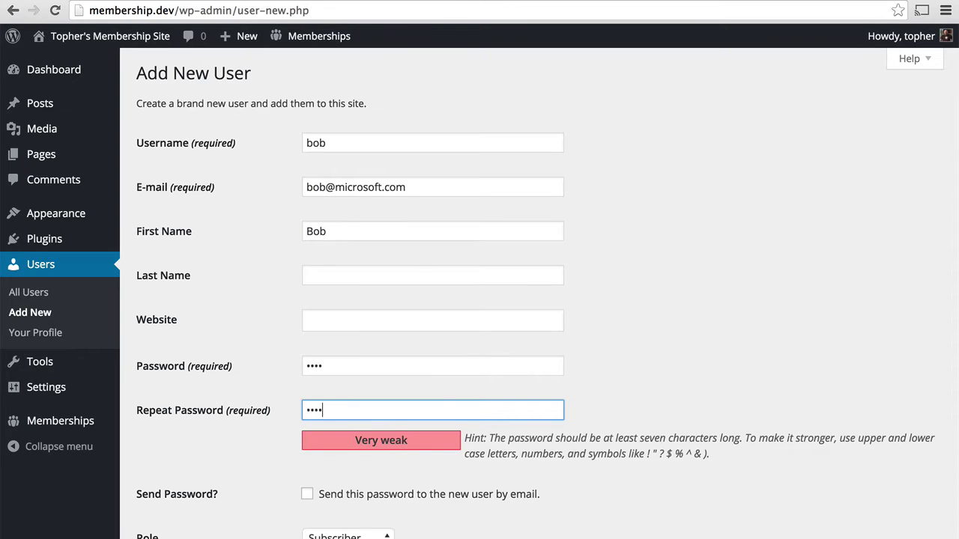
{"action": "left_click", "coordinate": [346, 535]}
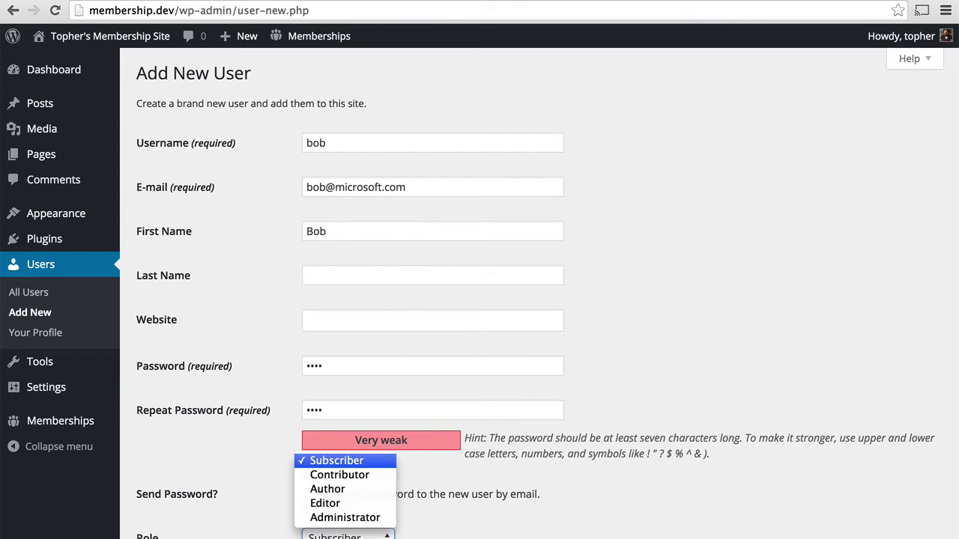
{"action": "left_click", "coordinate": [505, 531]}
{"action": "scroll", "coordinate": [505, 531], "scroll_direction": "down", "scroll_amount": 3}
{"action": "left_click", "coordinate": [164, 500]}
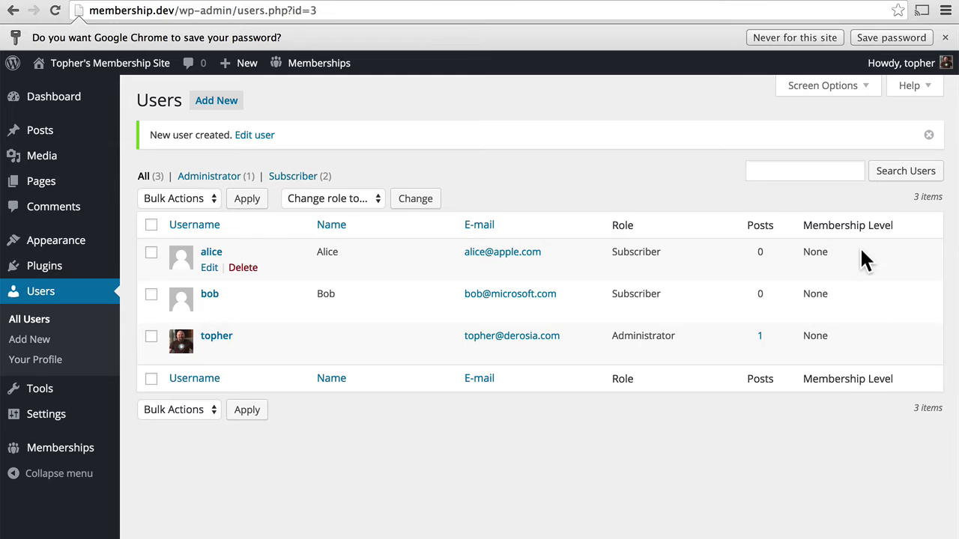
- In the first subscriber's profile, choose the Free membership level set to never expire
{"action": "left_click", "coordinate": [210, 269]}
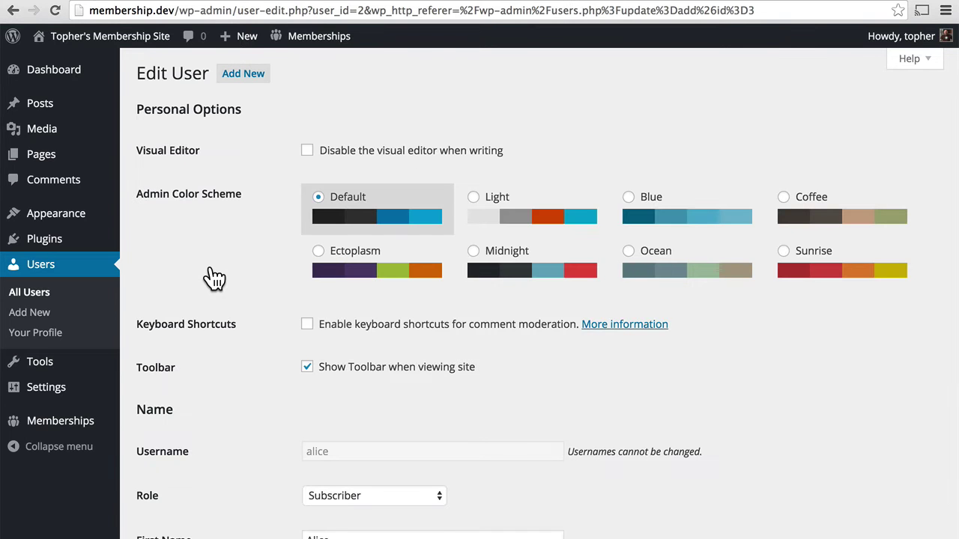
{"action": "scroll", "coordinate": [212, 271], "scroll_direction": "down", "scroll_amount": 5}
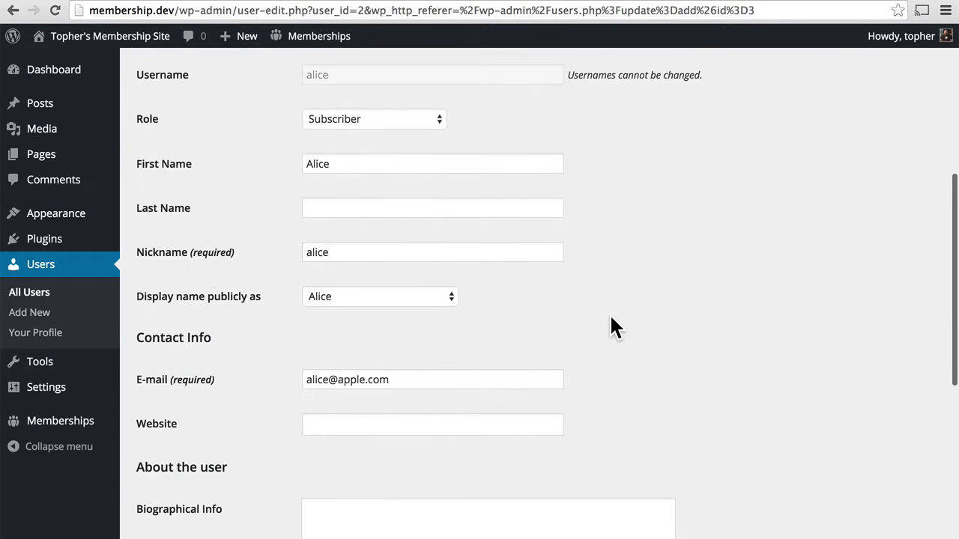
{"action": "scroll", "coordinate": [609, 313], "scroll_direction": "down", "scroll_amount": 3}
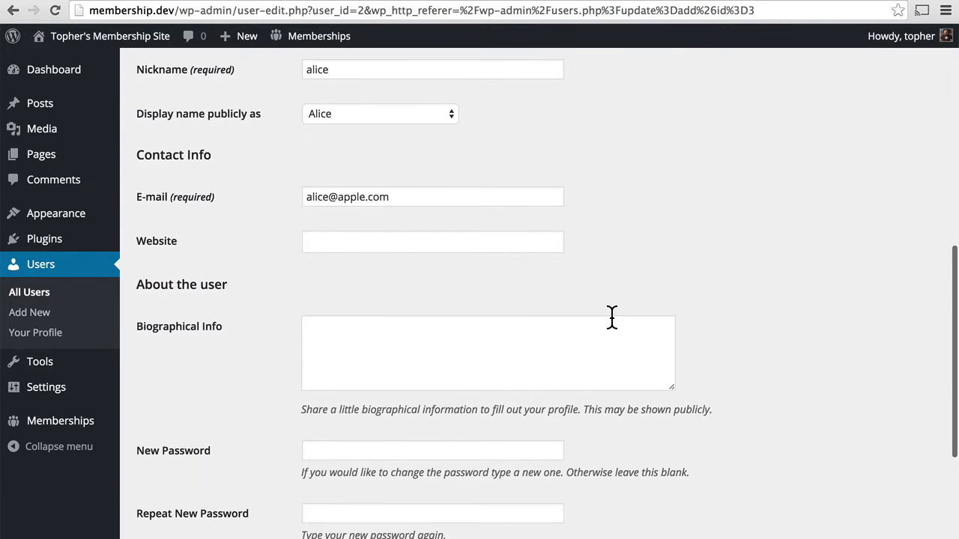
{"action": "scroll", "coordinate": [612, 316], "scroll_direction": "down", "scroll_amount": 4}
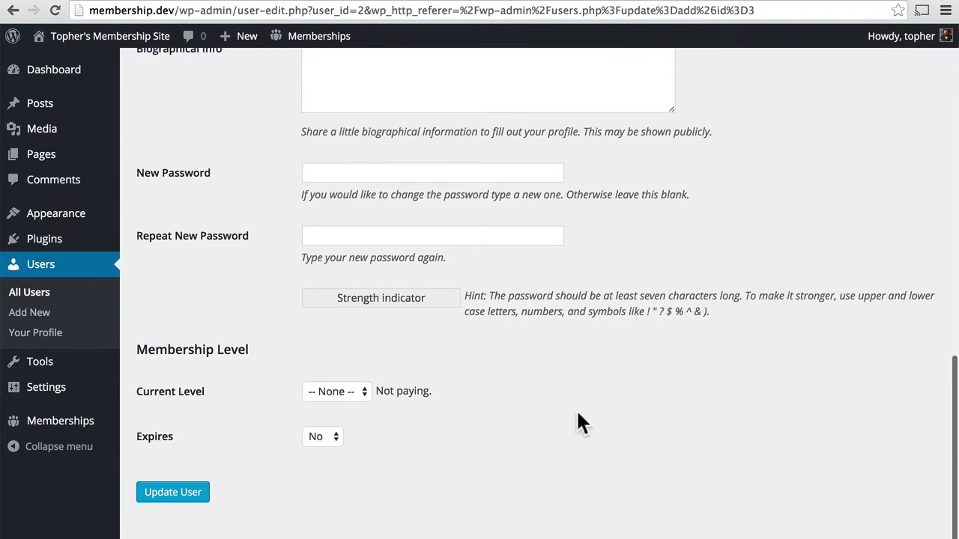
{"action": "left_click", "coordinate": [351, 397]}
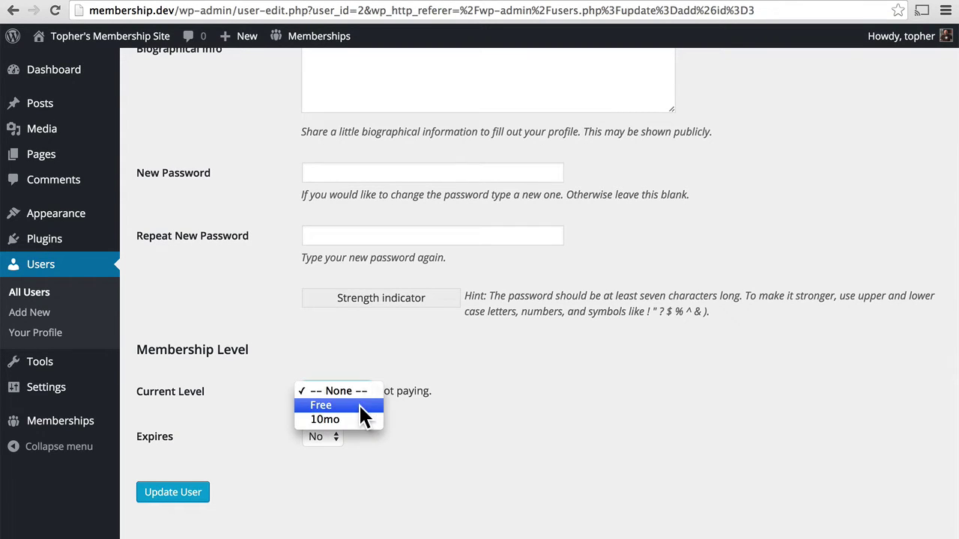
{"action": "left_click", "coordinate": [359, 404]}
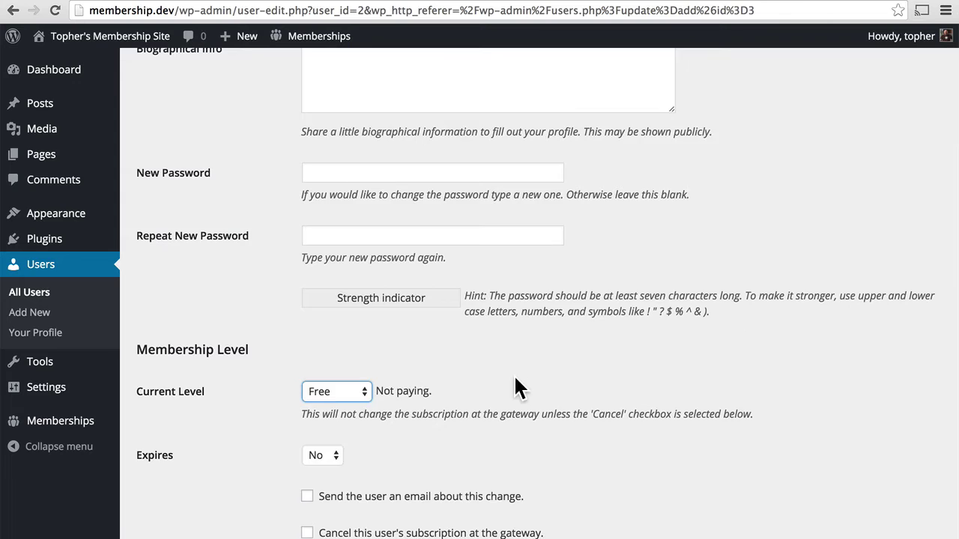
{"action": "scroll", "coordinate": [419, 375], "scroll_direction": "down", "scroll_amount": 3}
{"action": "left_click", "coordinate": [340, 368]}
{"action": "left_click", "coordinate": [338, 363]}
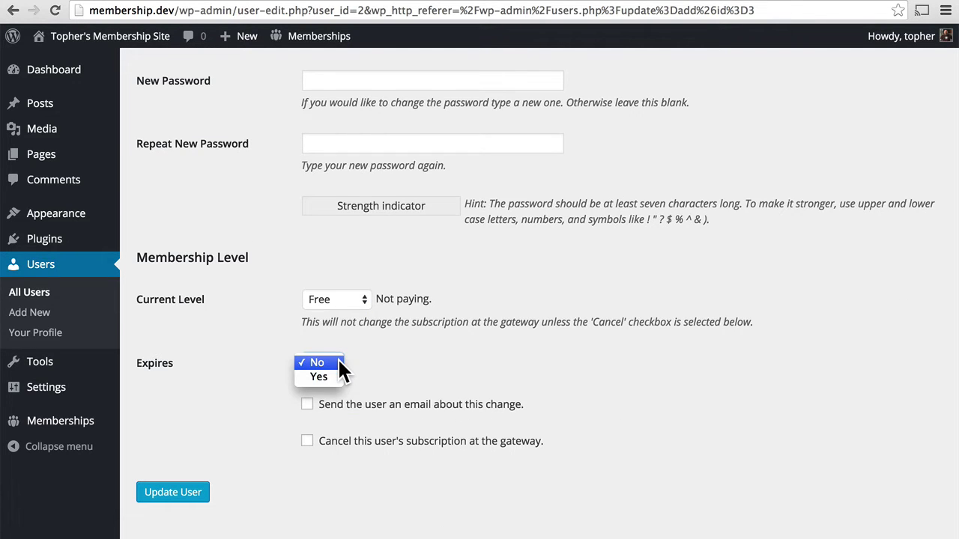
{"action": "left_click", "coordinate": [391, 361]}
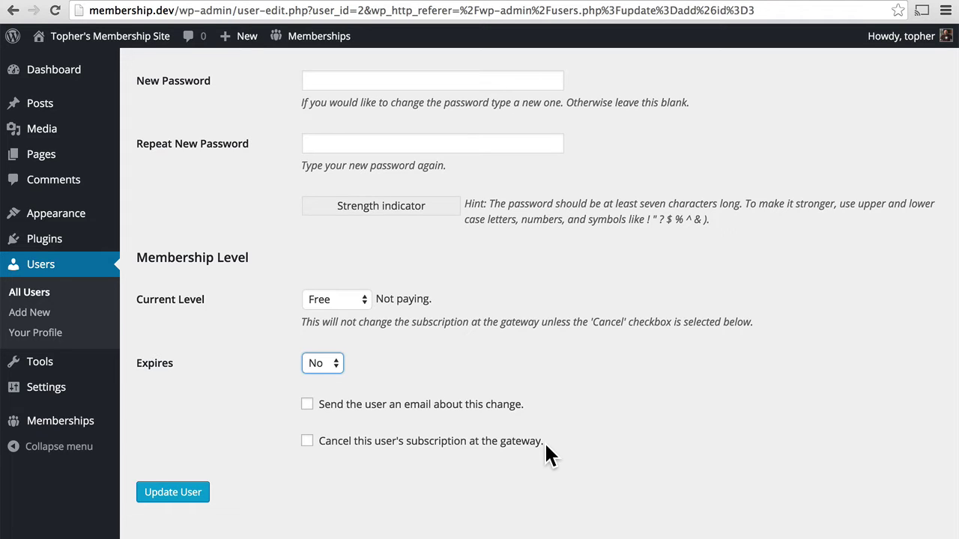
- Save the user's Free level and return to the Users list
{"action": "left_click", "coordinate": [174, 495]}
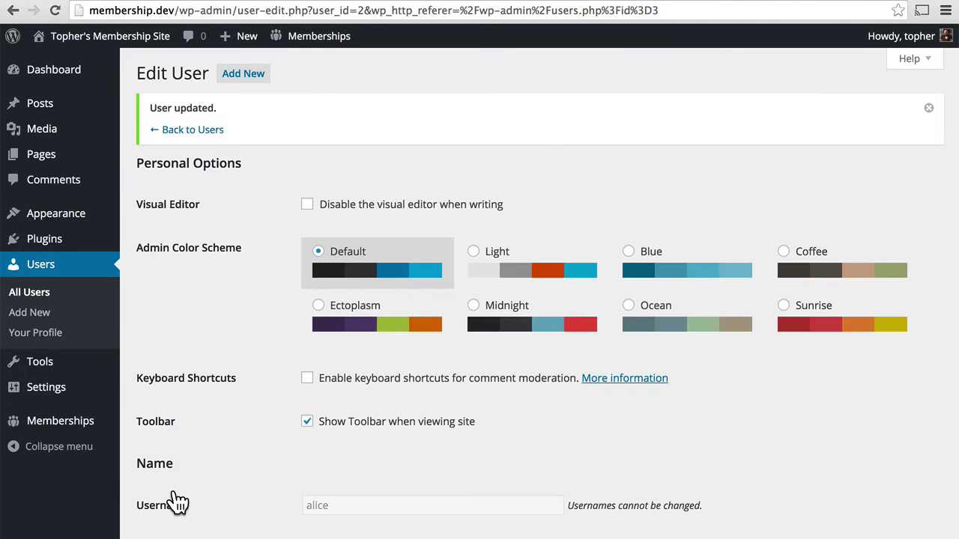
{"action": "scroll", "coordinate": [535, 439], "scroll_direction": "down", "scroll_amount": 10}
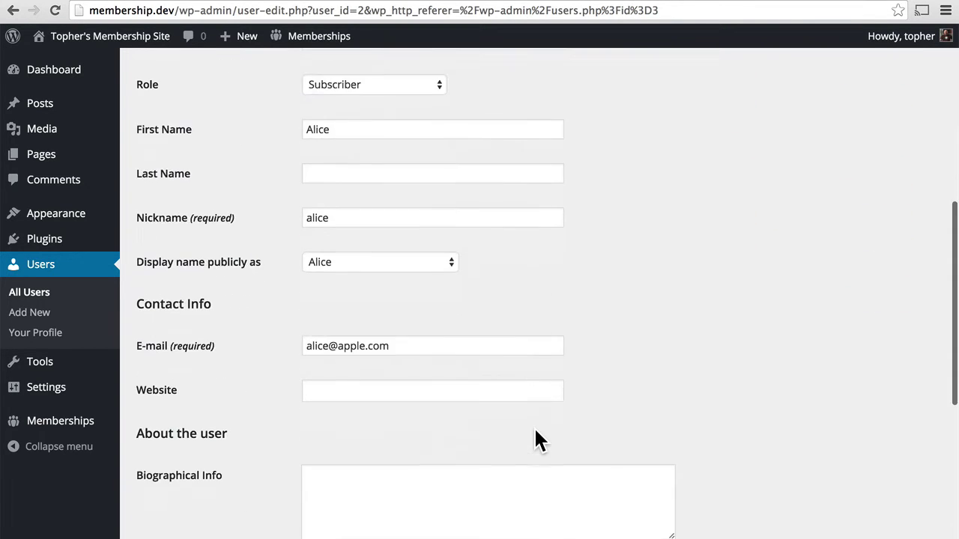
{"action": "scroll", "coordinate": [533, 426], "scroll_direction": "down", "scroll_amount": 2}
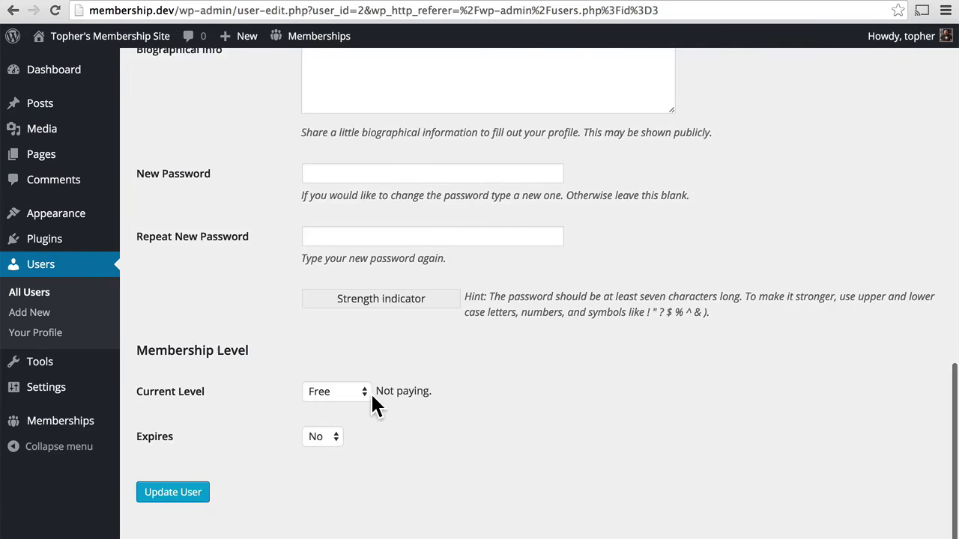
{"action": "scroll", "coordinate": [370, 392], "scroll_direction": "up", "scroll_amount": 15}
{"action": "left_click", "coordinate": [62, 277]}
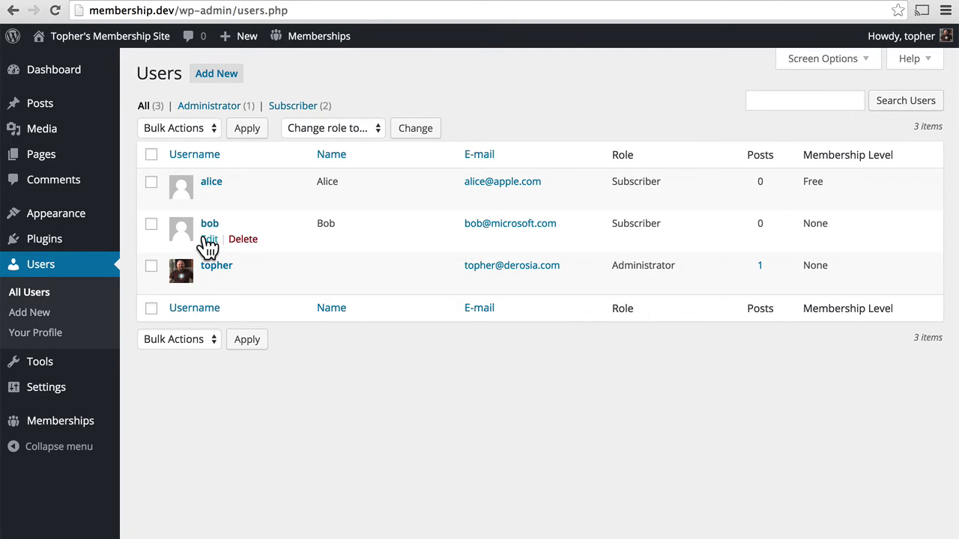
- Give the second subscriber the 10mo membership level, save, and return to All Users
{"action": "left_click", "coordinate": [206, 240]}
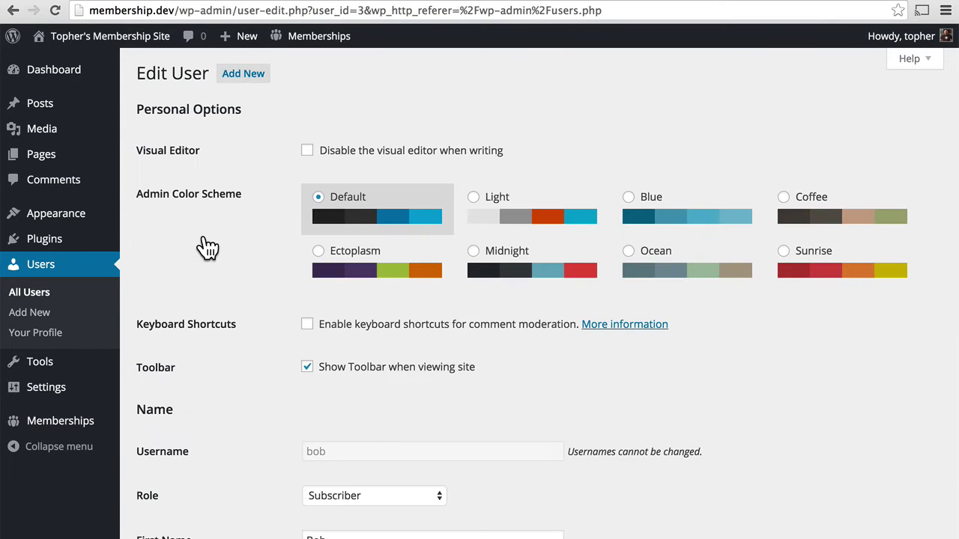
{"action": "scroll", "coordinate": [207, 247], "scroll_direction": "down", "scroll_amount": 10}
{"action": "left_click", "coordinate": [344, 391]}
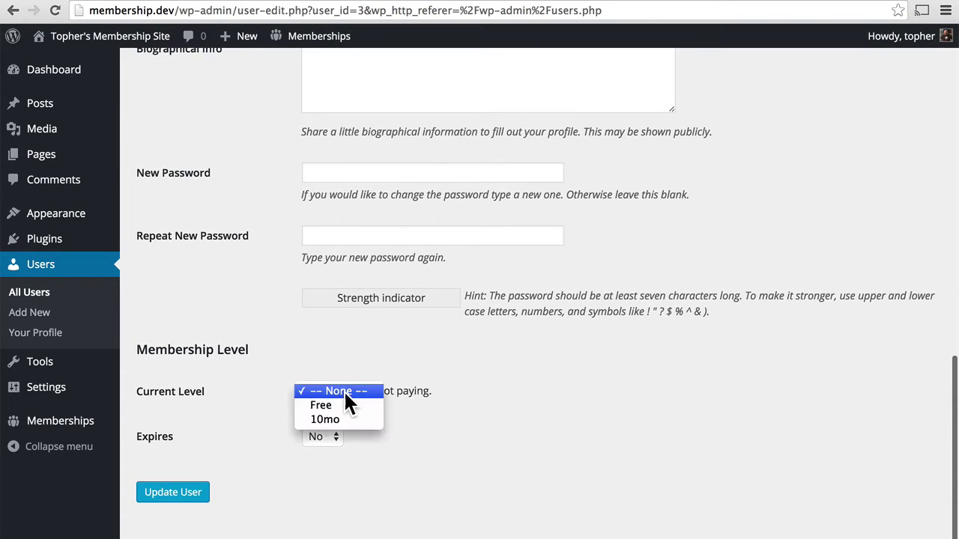
{"action": "left_click", "coordinate": [341, 418]}
{"action": "scroll", "coordinate": [639, 415], "scroll_direction": "down", "scroll_amount": 3}
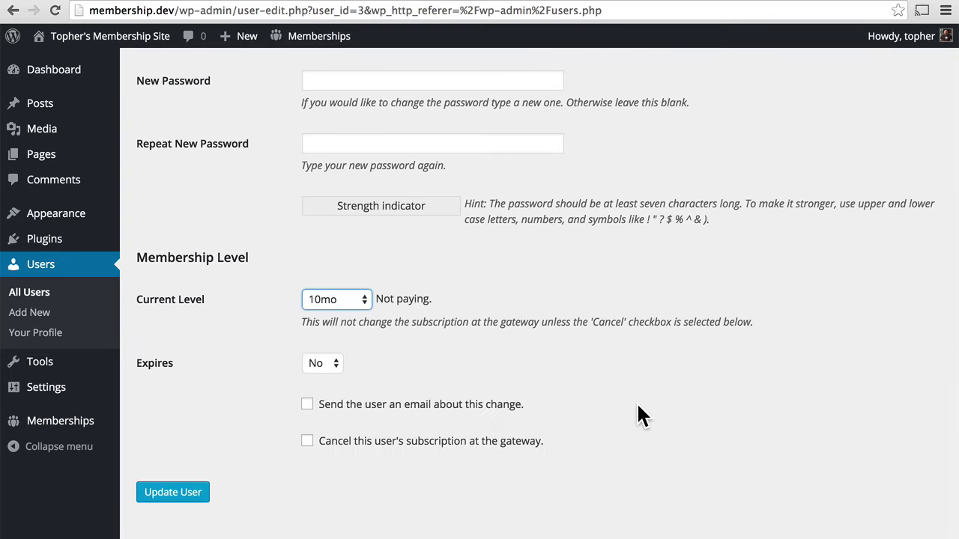
{"action": "left_click", "coordinate": [166, 504]}
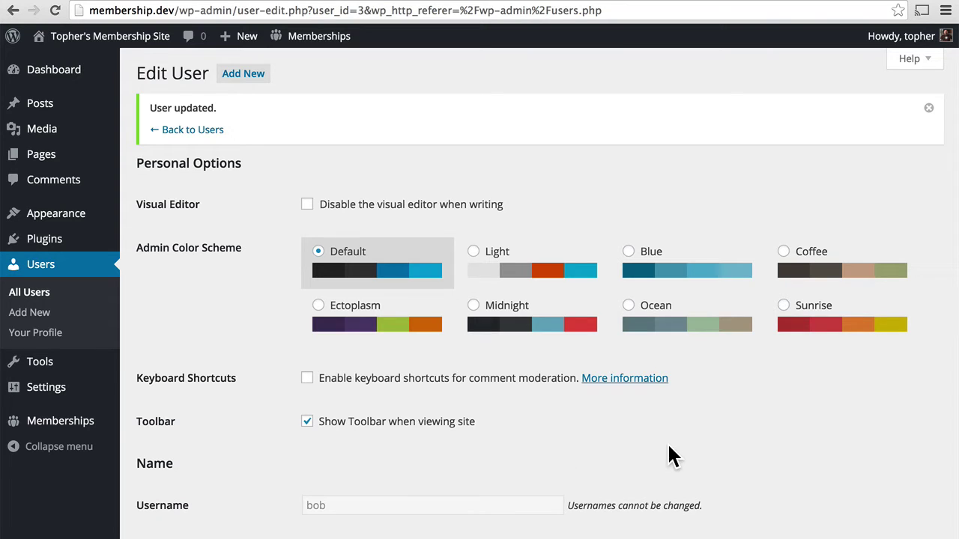
{"action": "scroll", "coordinate": [669, 456], "scroll_direction": "down", "scroll_amount": 5}
{"action": "scroll", "coordinate": [670, 455], "scroll_direction": "down", "scroll_amount": 14}
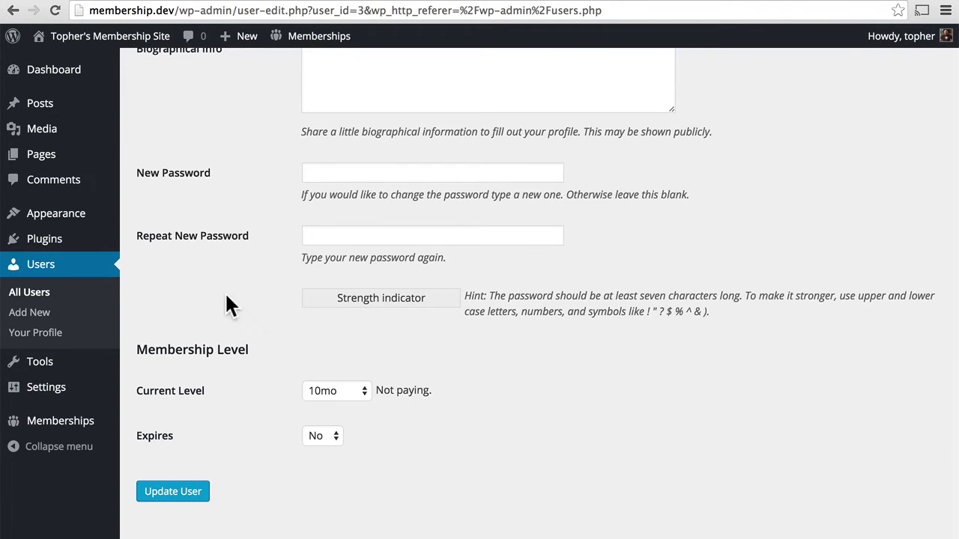
{"action": "left_click", "coordinate": [36, 294]}
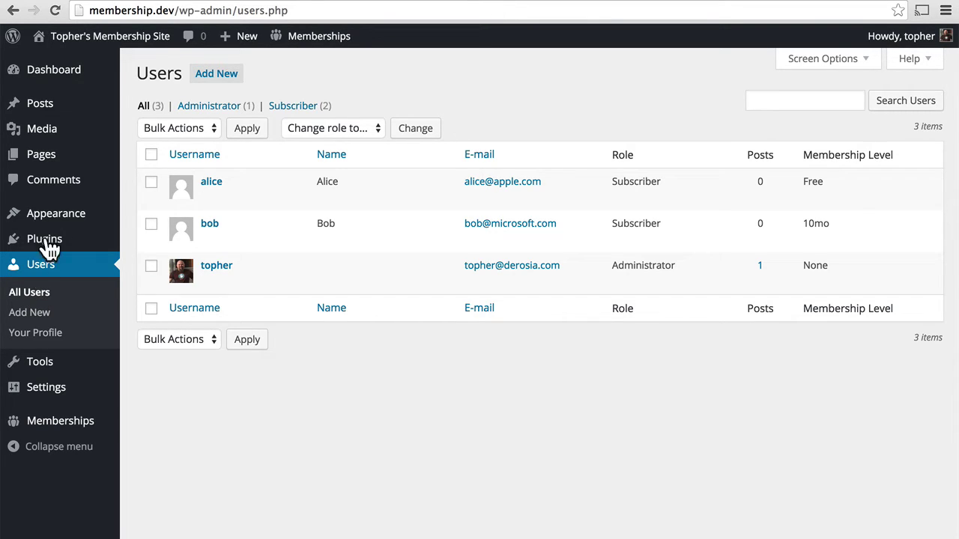
- Trash the sample 'Hello world!' post and start a new post
{"action": "left_click", "coordinate": [60, 111]}
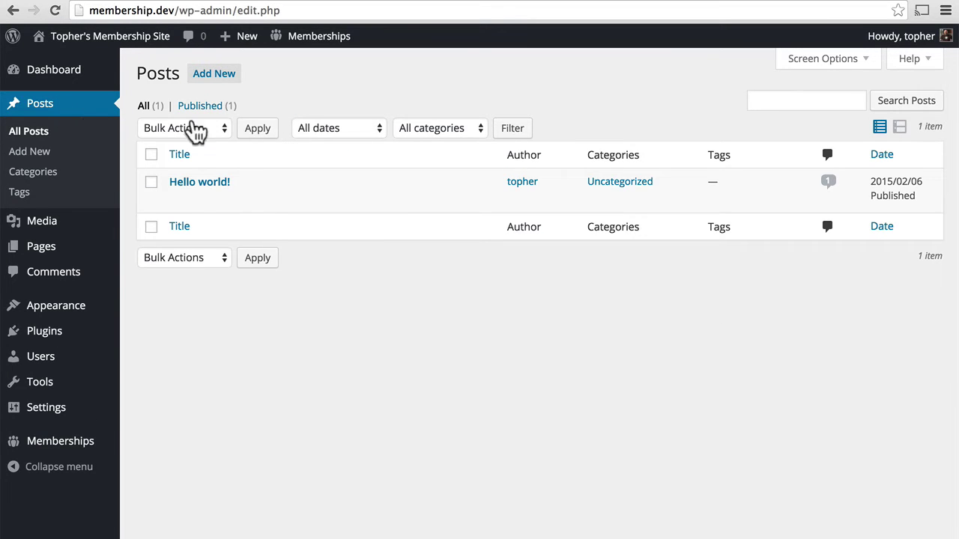
{"action": "mouse_move", "coordinate": [263, 203]}
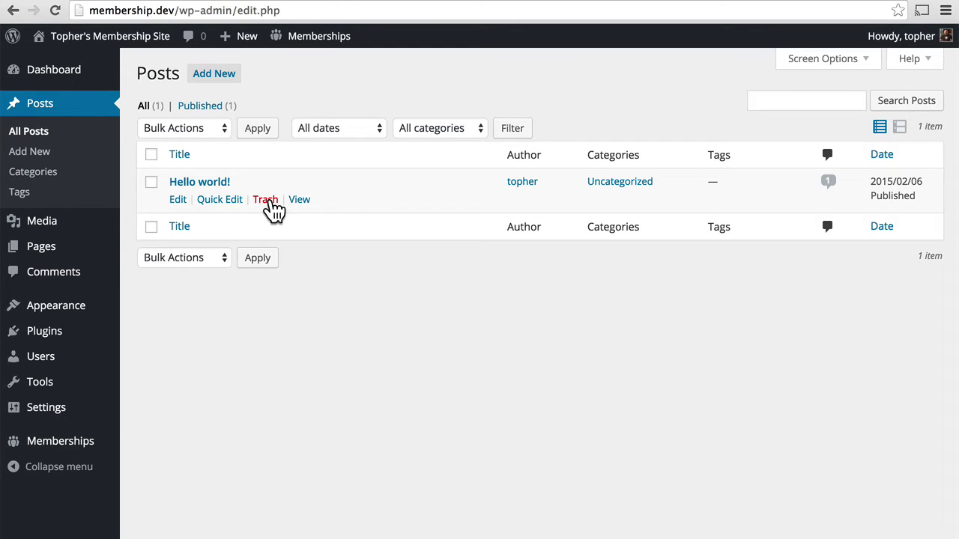
{"action": "left_click", "coordinate": [268, 200]}
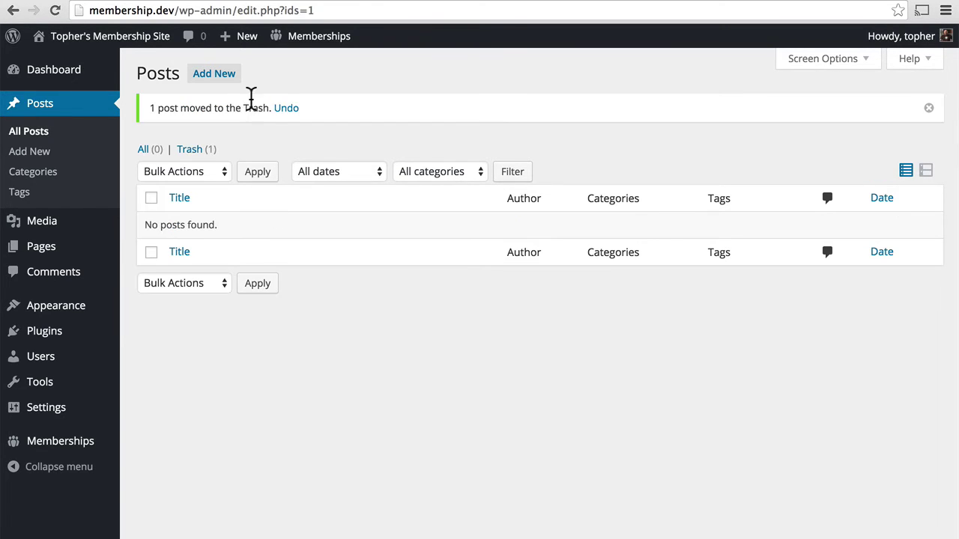
{"action": "left_click", "coordinate": [224, 78]}
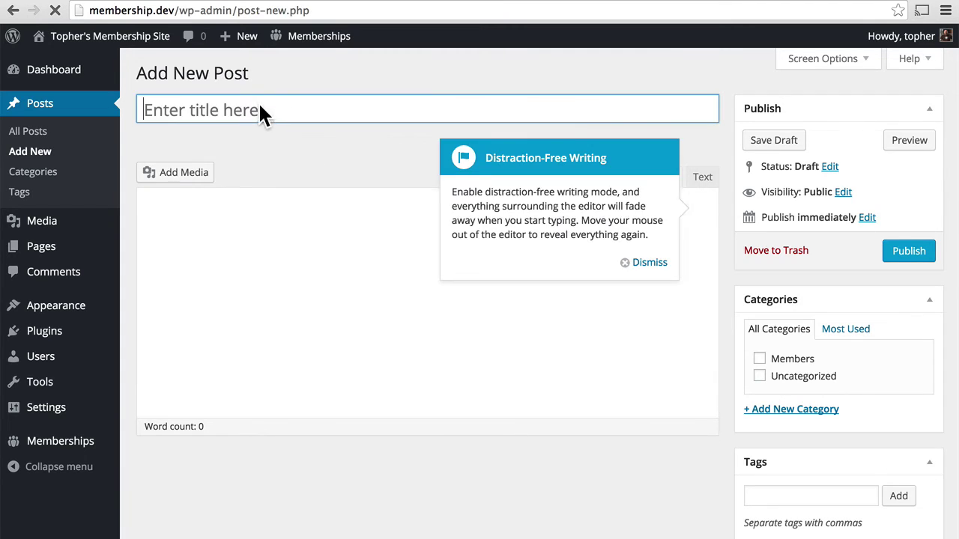
- Title the new post 'This is a free post!' and dismiss the writing tip
{"action": "left_click", "coordinate": [259, 105]}
{"action": "type", "text": "This is"}
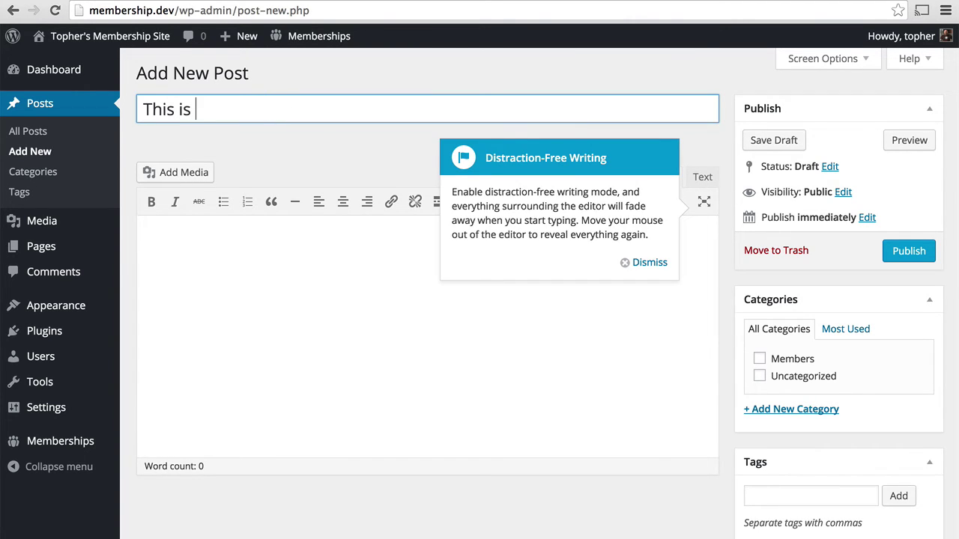
{"action": "type", "text": "a free post!"}
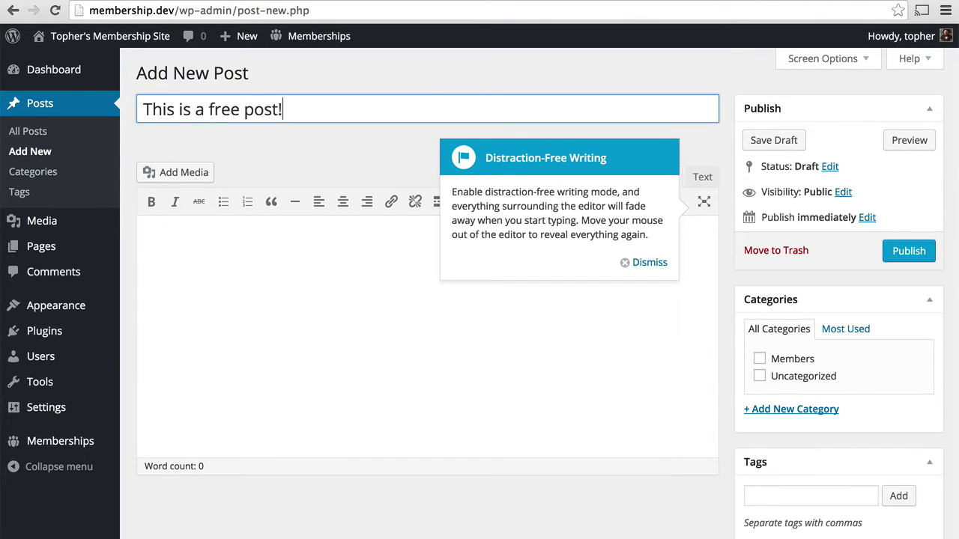
{"action": "left_click", "coordinate": [642, 263]}
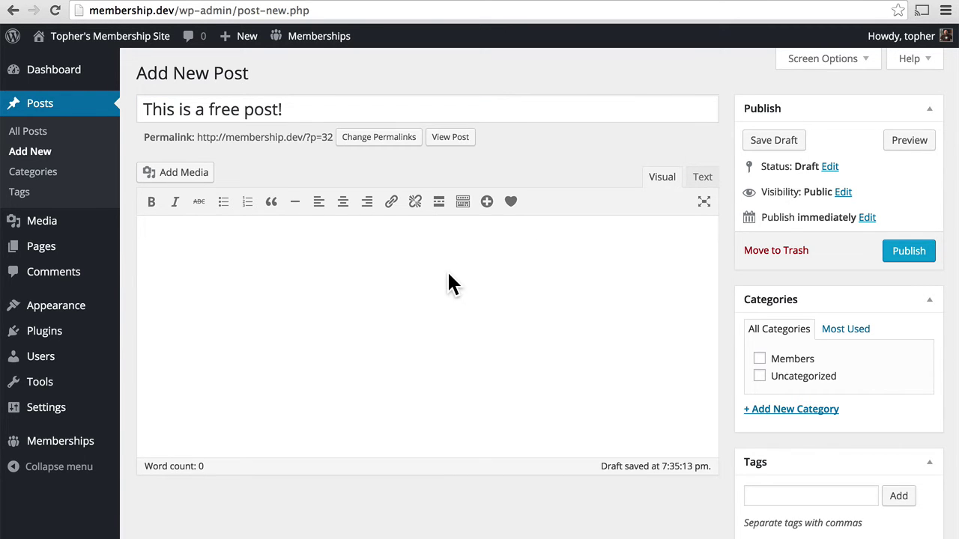
- File the post under Members and Uncategorized, require Free membership, and publish it
{"action": "scroll", "coordinate": [589, 278], "scroll_direction": "down", "scroll_amount": 3}
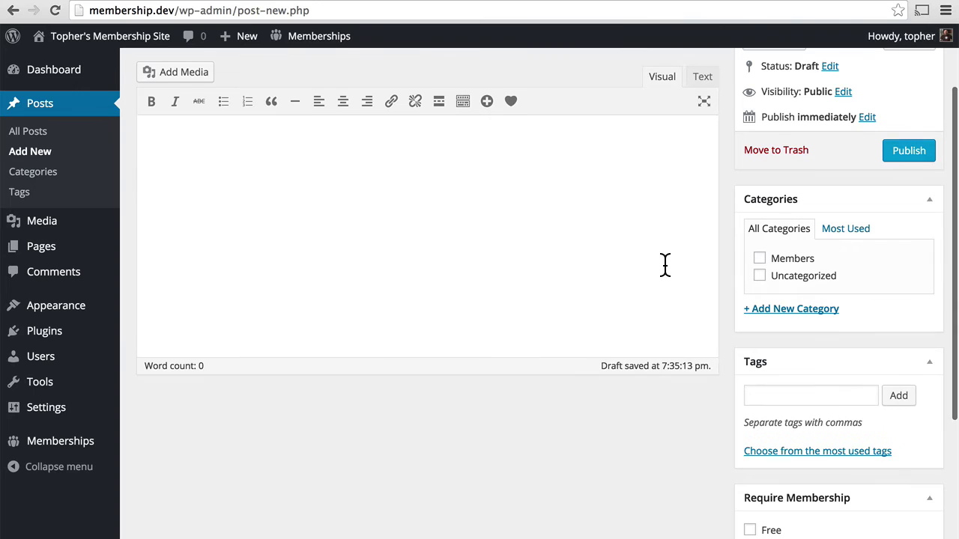
{"action": "left_click", "coordinate": [759, 259]}
{"action": "left_click", "coordinate": [759, 276]}
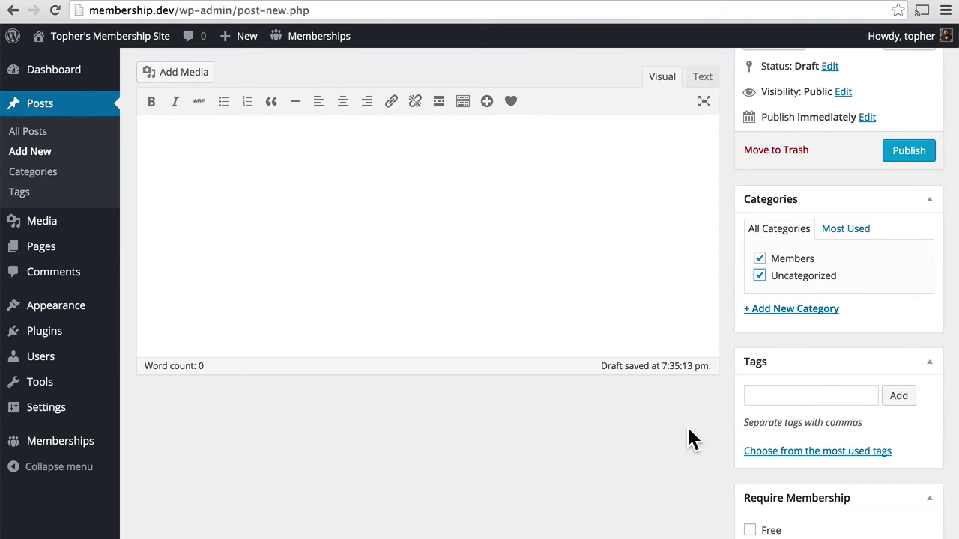
{"action": "scroll", "coordinate": [689, 438], "scroll_direction": "down", "scroll_amount": 6}
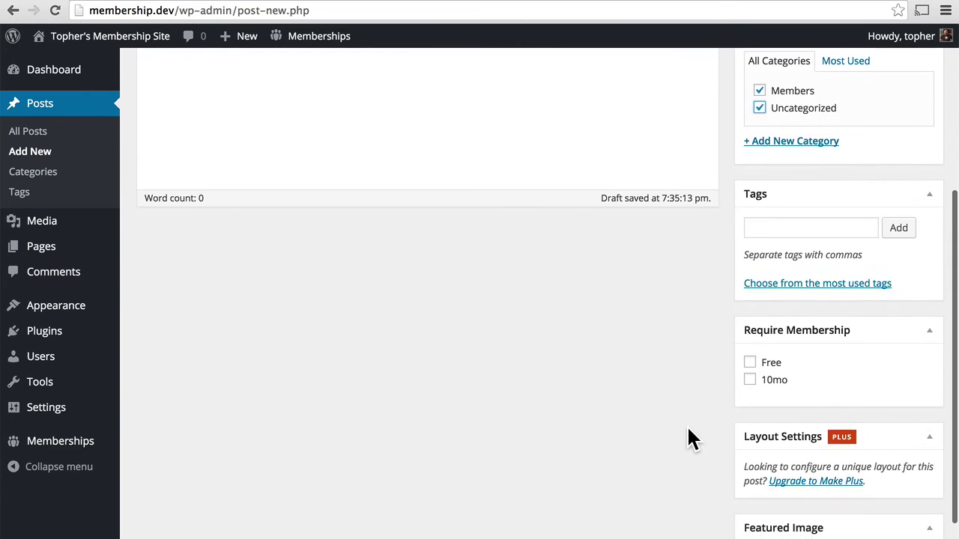
{"action": "scroll", "coordinate": [704, 404], "scroll_direction": "down", "scroll_amount": 1}
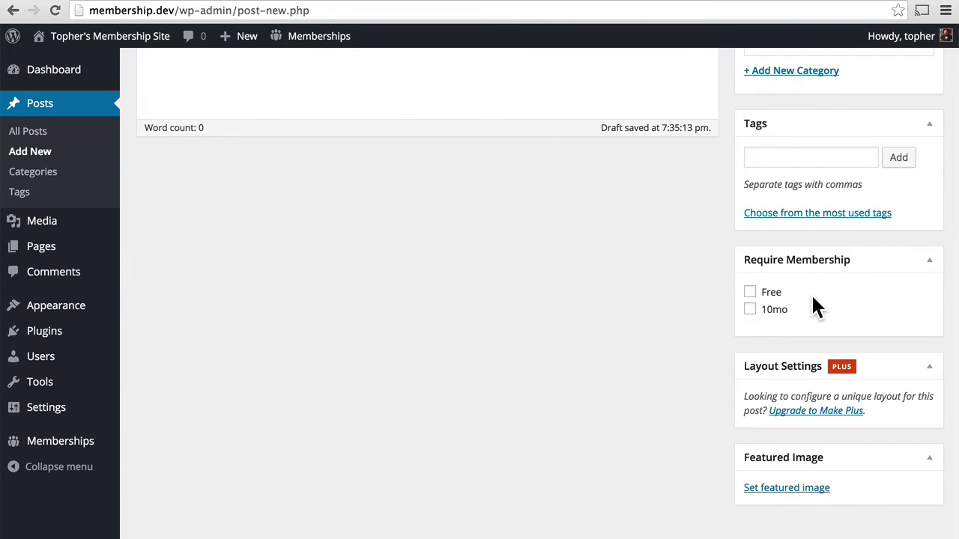
{"action": "left_click", "coordinate": [749, 292]}
{"action": "scroll", "coordinate": [807, 290], "scroll_direction": "up", "scroll_amount": 5}
{"action": "left_click", "coordinate": [912, 253]}
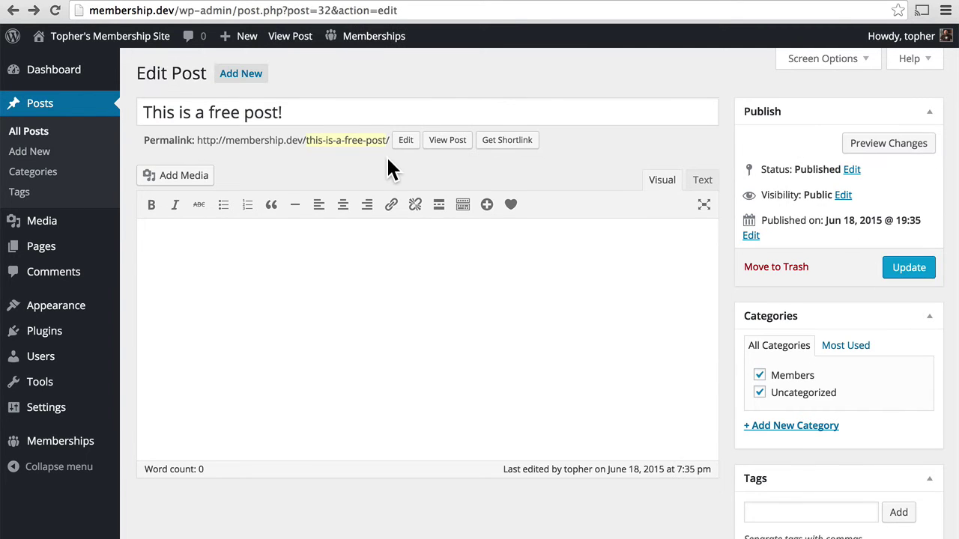
{"action": "left_click", "coordinate": [448, 150]}
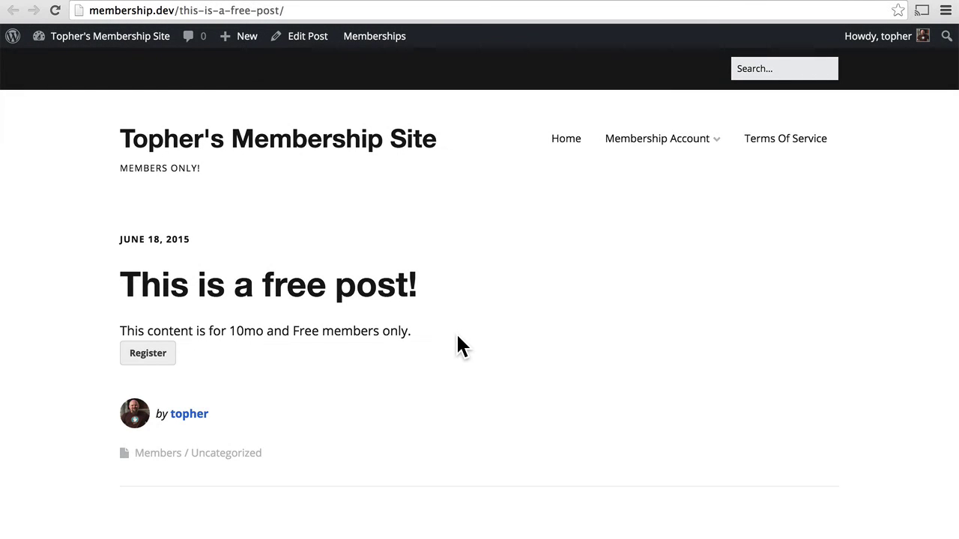
{"action": "triple_click", "coordinate": [251, 335]}
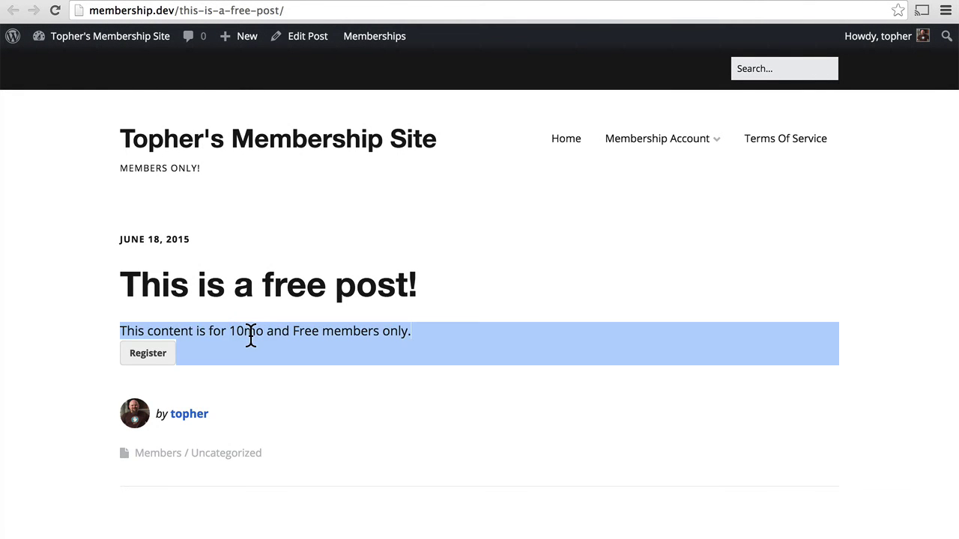
{"action": "left_click", "coordinate": [251, 337]}
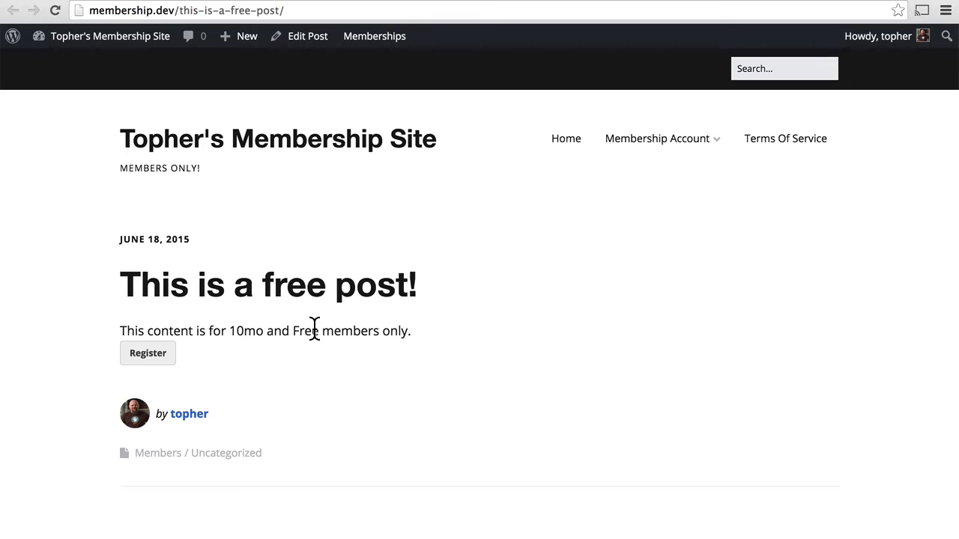
{"action": "left_click", "coordinate": [13, 10]}
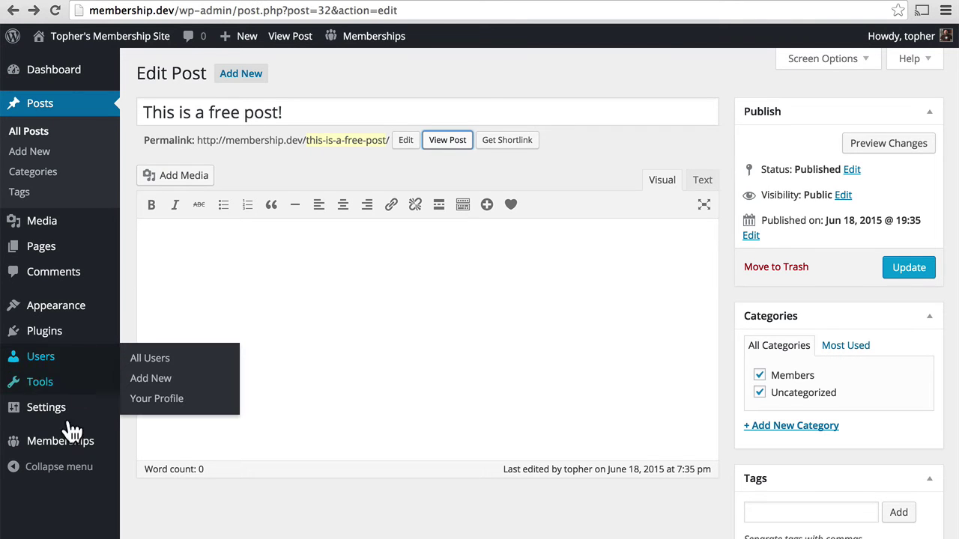
- Rename the 10mo membership level to '$10/mo', save it, and reload the free post
{"action": "mouse_move", "coordinate": [68, 447]}
{"action": "left_click", "coordinate": [204, 345]}
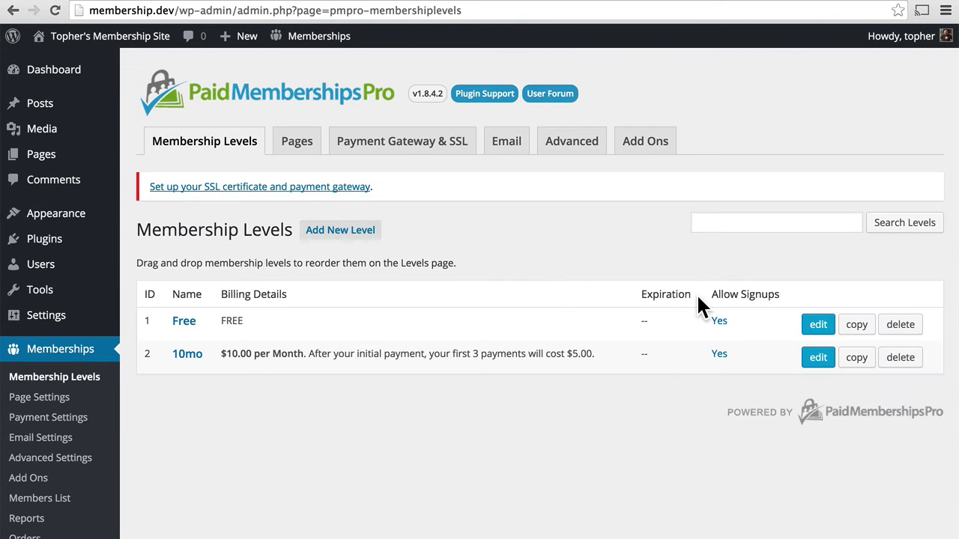
{"action": "left_click", "coordinate": [818, 359]}
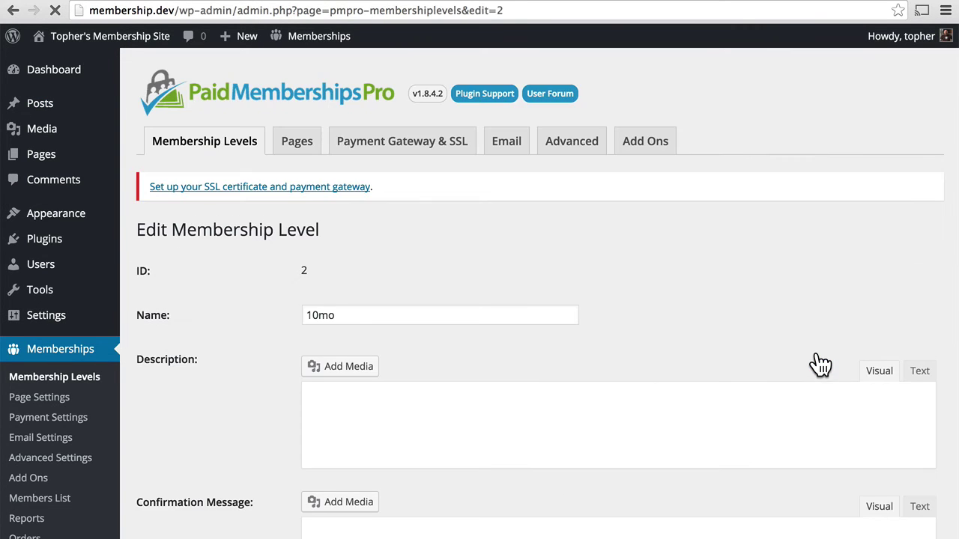
{"action": "left_click", "coordinate": [307, 315]}
{"action": "type", "text": "$"}
{"action": "left_click", "coordinate": [324, 316]}
{"action": "type", "text": "/"}
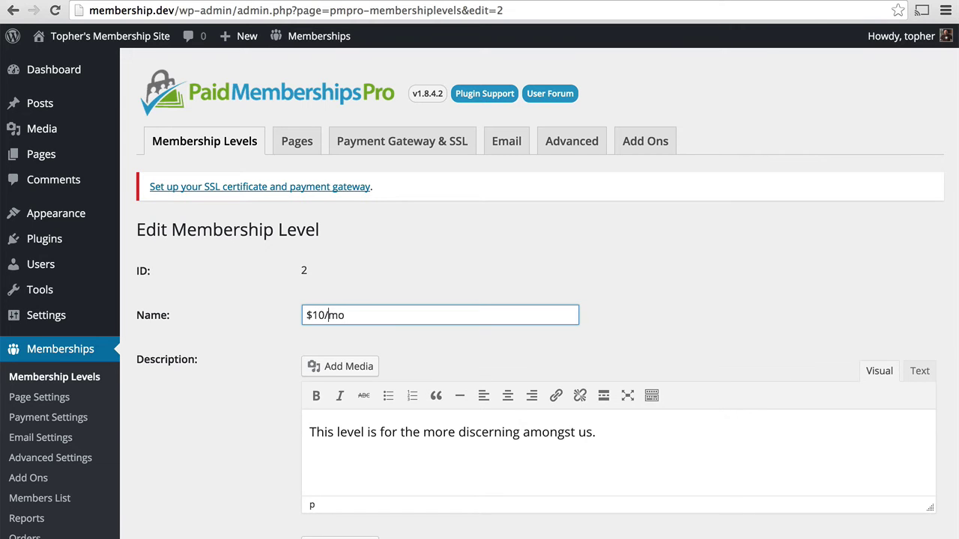
{"action": "key", "text": "Return"}
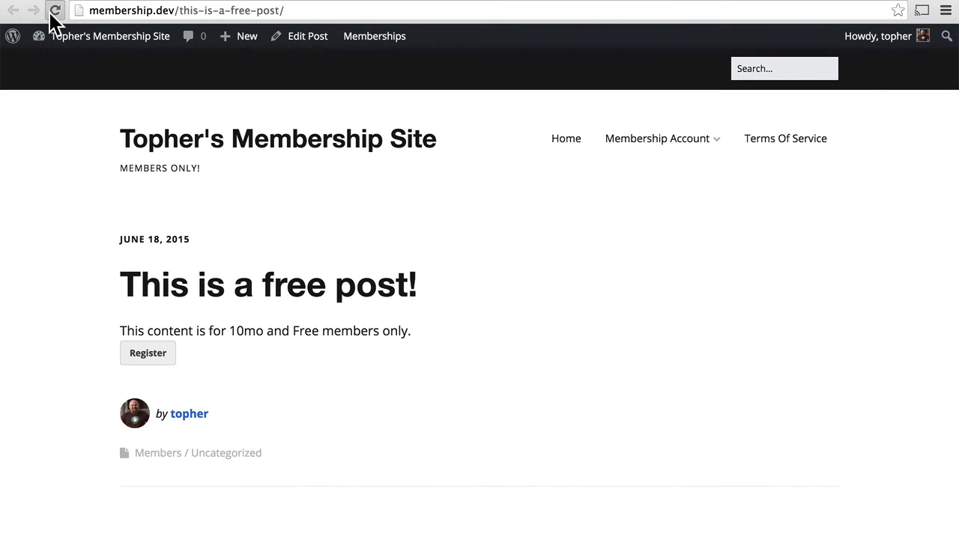
{"action": "left_click", "coordinate": [53, 12]}
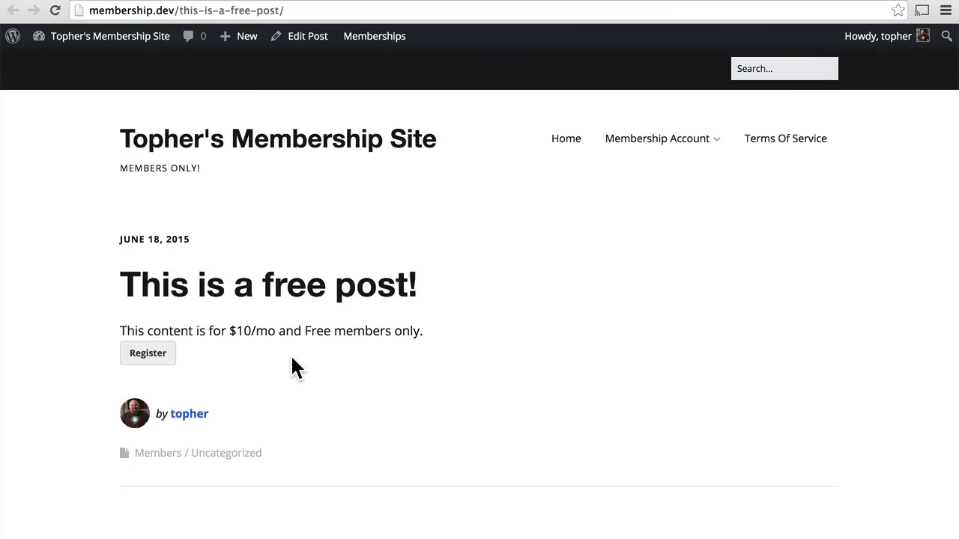
- Open the free post's address in a new private window as a logged-out visitor
{"action": "key", "text": "super+n"}
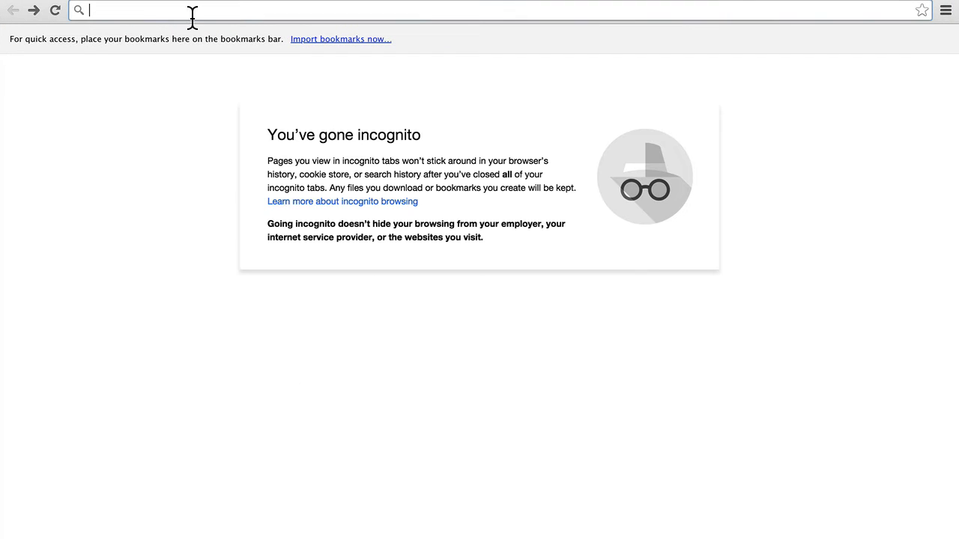
{"action": "type", "text": "http://membership.dev/this-is-a-free-post/"}
{"action": "key", "text": "Return"}
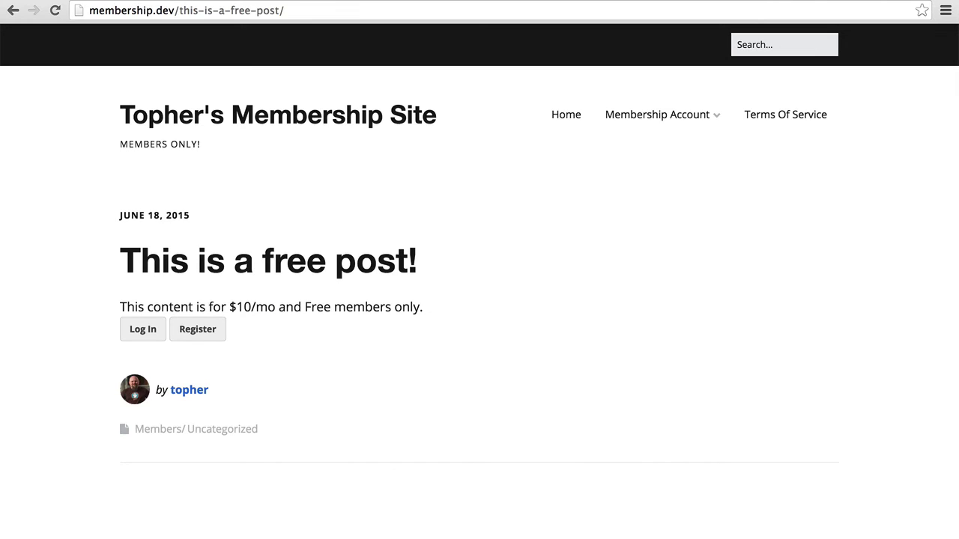
- Log in as the Free-level subscriber with their password and return to the free post
{"action": "left_click", "coordinate": [141, 338]}
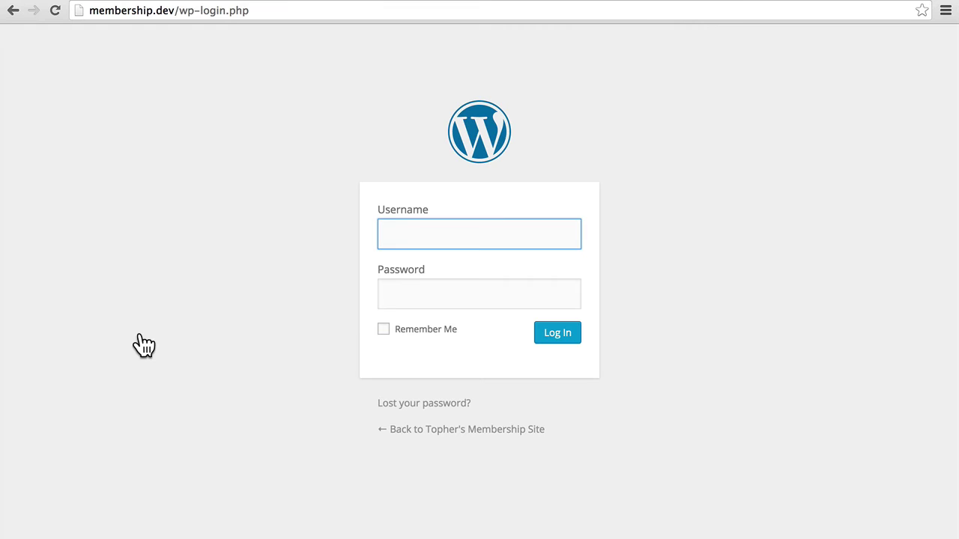
{"action": "type", "text": "alice"}
{"action": "key", "text": "Tab"}
{"action": "type", "text": "pass"}
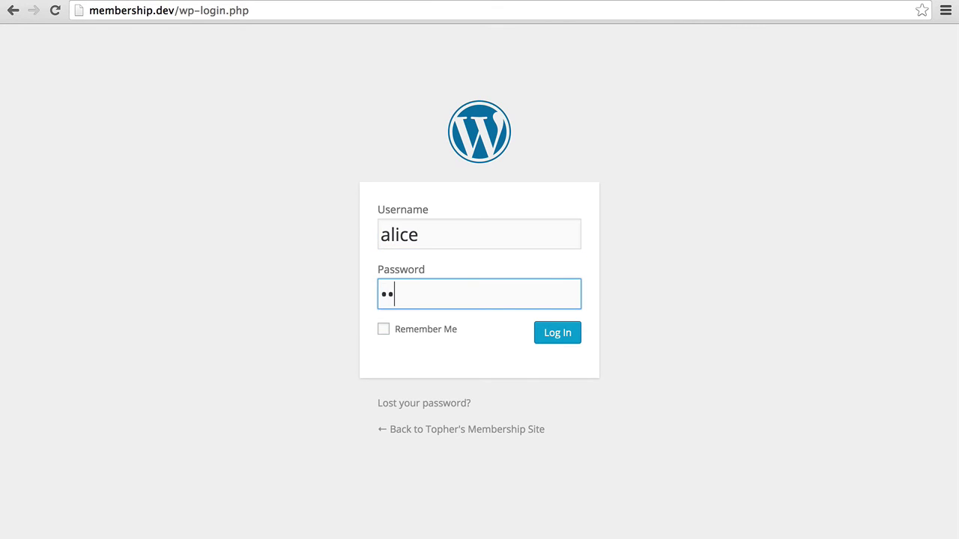
{"action": "key", "text": "Return"}
{"action": "left_click", "coordinate": [12, 11]}
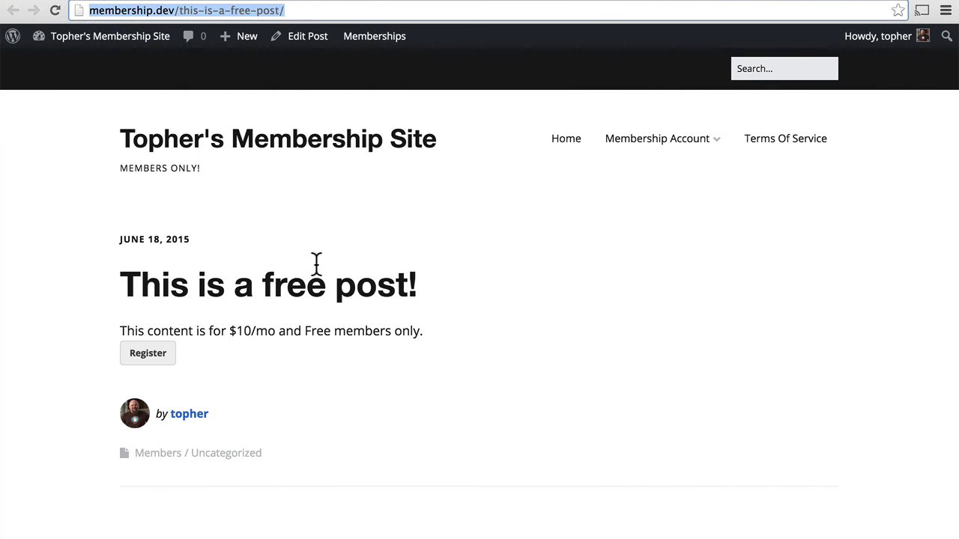
- Add the body text 'This is hidden text.' to the free post, update it, and view it
{"action": "key", "text": "ctrl+Tab"}
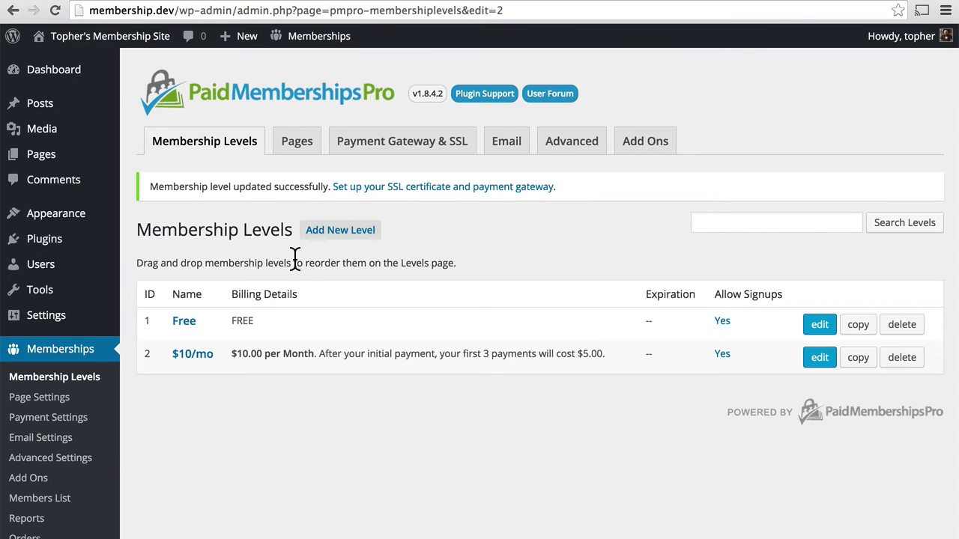
{"action": "left_click", "coordinate": [247, 1]}
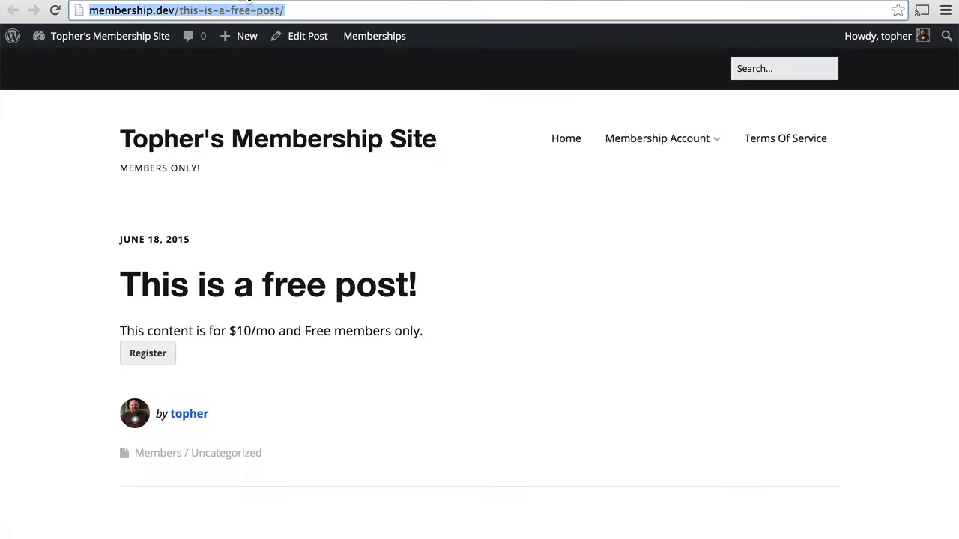
{"action": "left_click", "coordinate": [307, 37]}
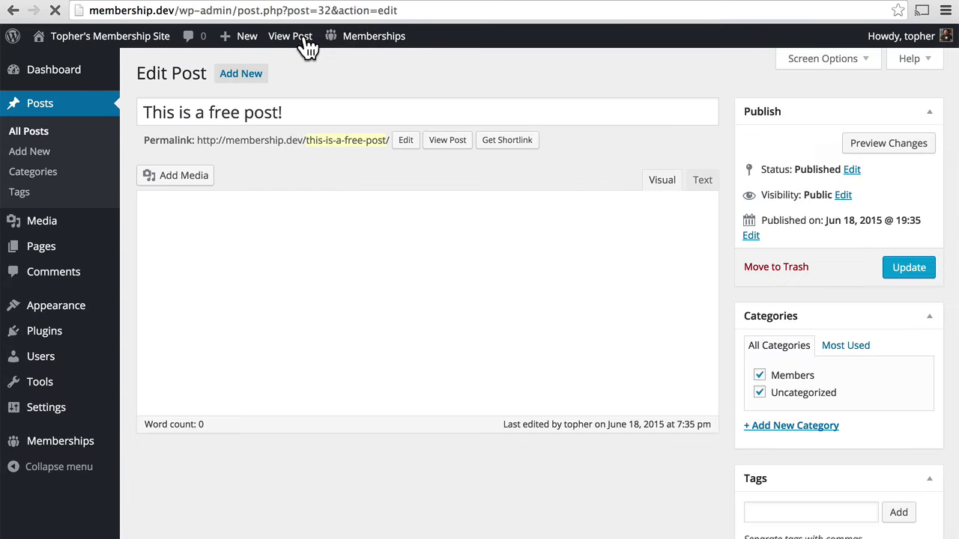
{"action": "left_click", "coordinate": [265, 262]}
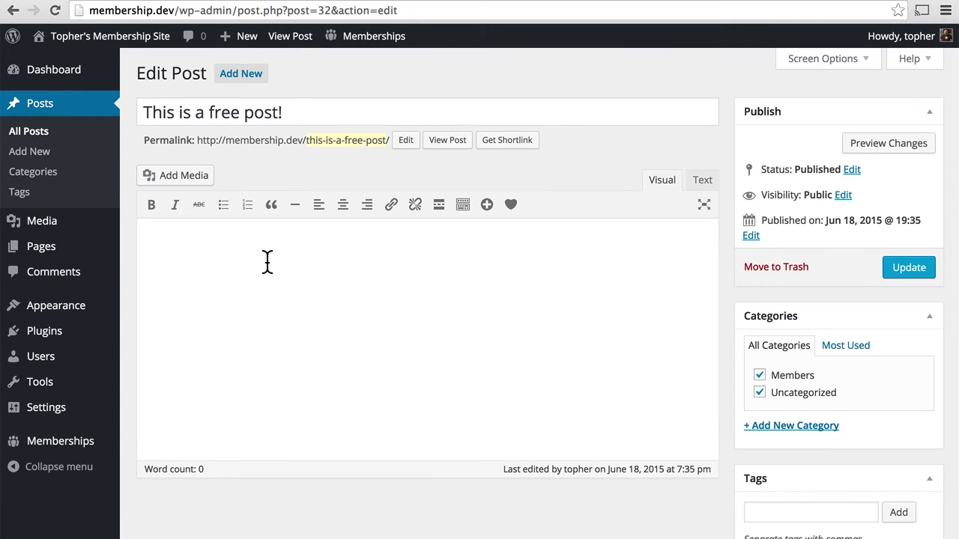
{"action": "type", "text": "This is hidden"}
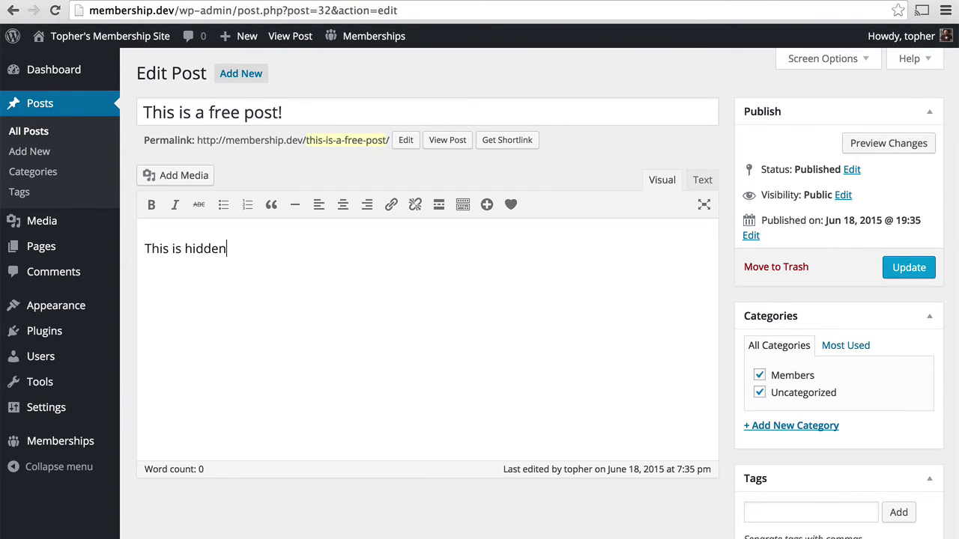
{"action": "type", "text": " text."}
{"action": "left_click", "coordinate": [899, 274]}
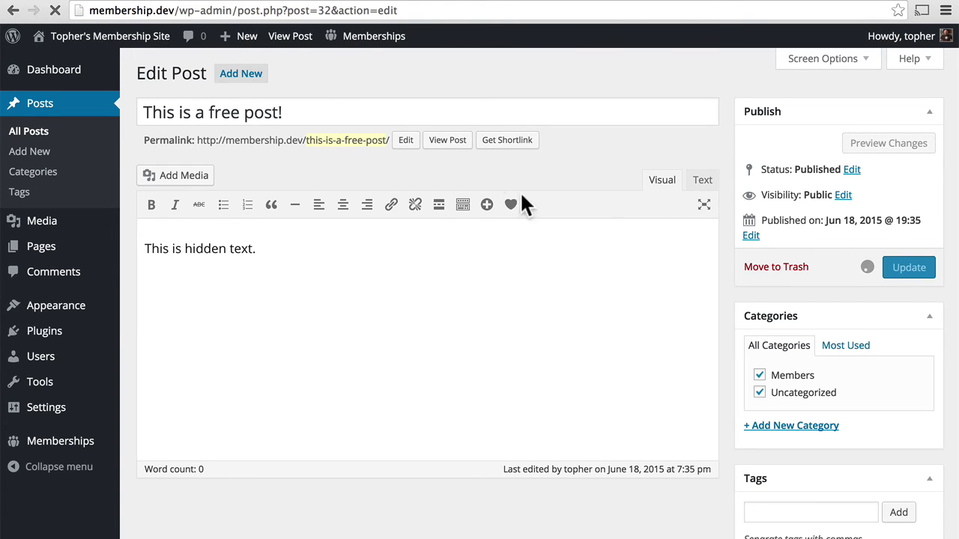
{"action": "left_click", "coordinate": [449, 185]}
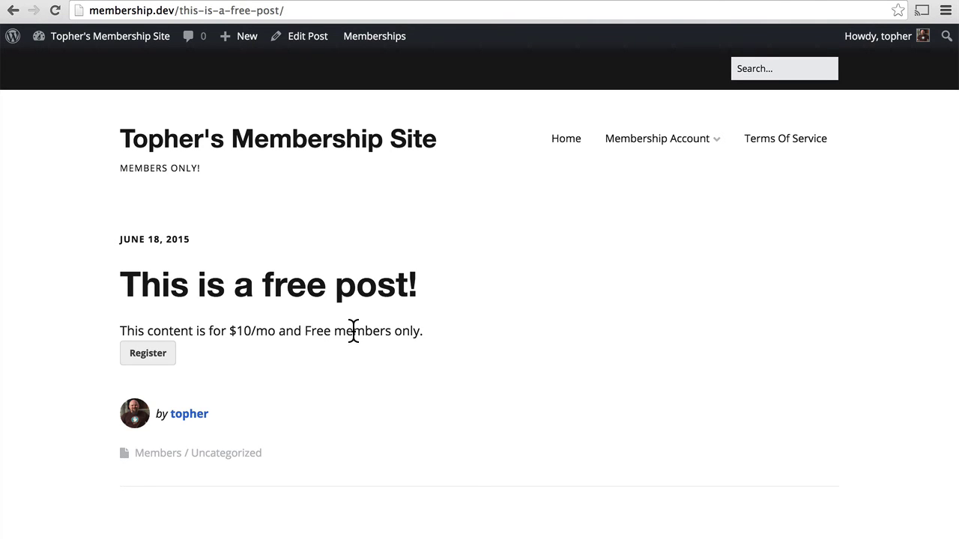
- Reload the free post as the signed-in Free-level member, then load it as a logged-out visitor
{"action": "key", "text": "ctrl+Right"}
{"action": "key", "text": "super+r"}
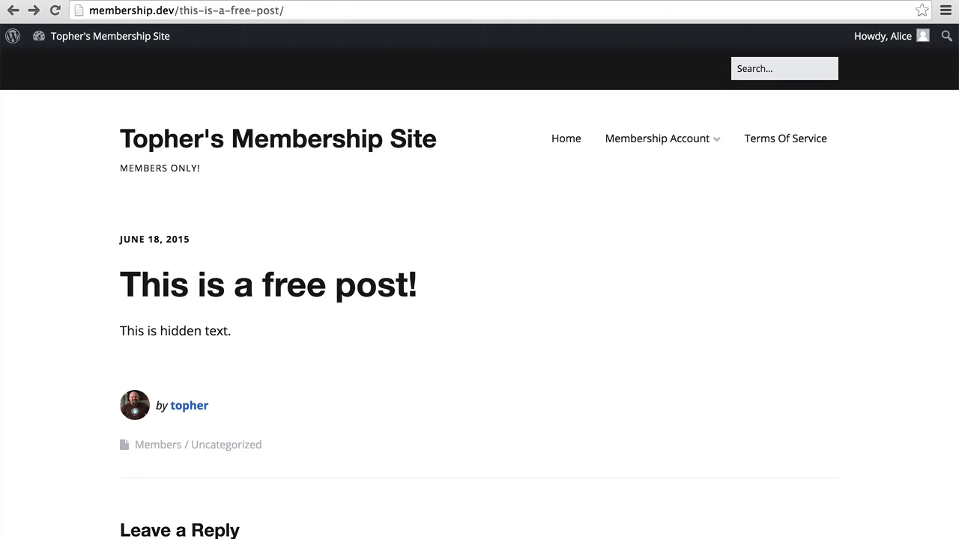
{"action": "key", "text": "super+r"}
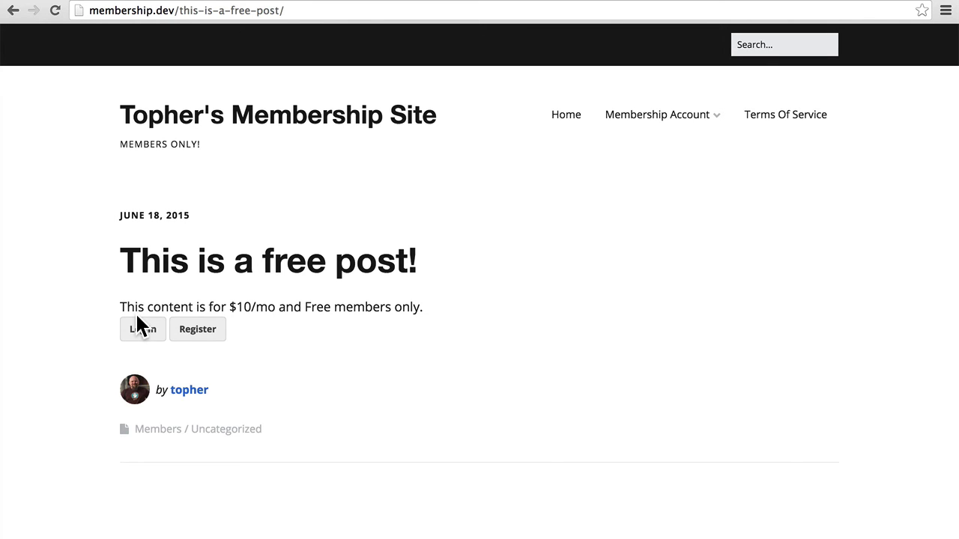
- Log in as the $10/mo member and confirm the post shows 'This is hidden text.'
{"action": "left_click", "coordinate": [140, 331]}
{"action": "type", "text": "b"}
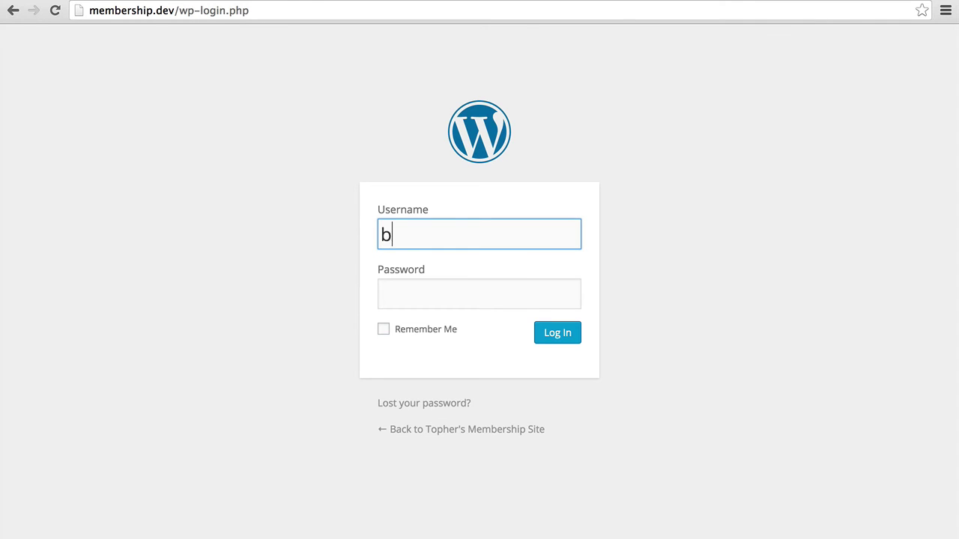
{"action": "type", "text": "ob"}
{"action": "key", "text": "Tab"}
{"action": "type", "text": "pass"}
{"action": "key", "text": "Return"}
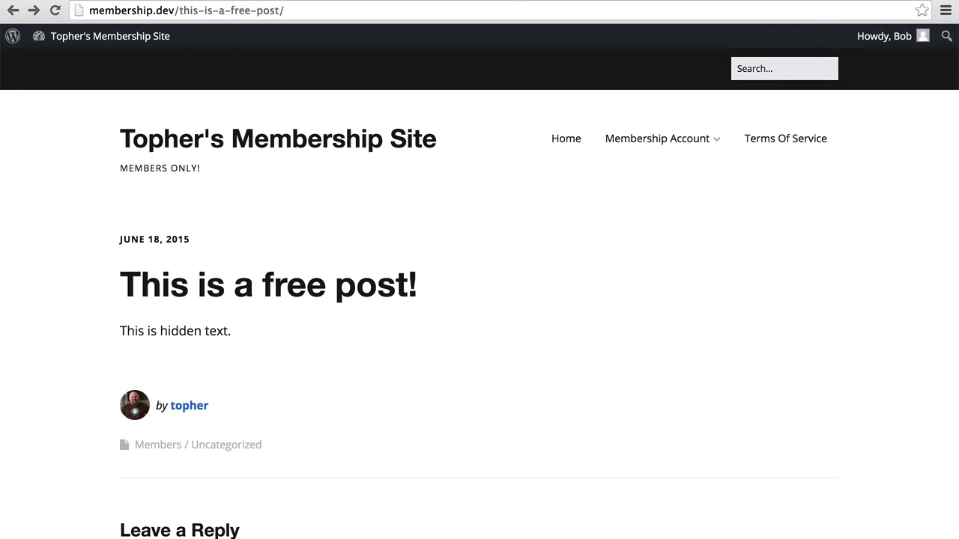
{"action": "scroll", "coordinate": [513, 329], "scroll_direction": "down", "scroll_amount": 5}
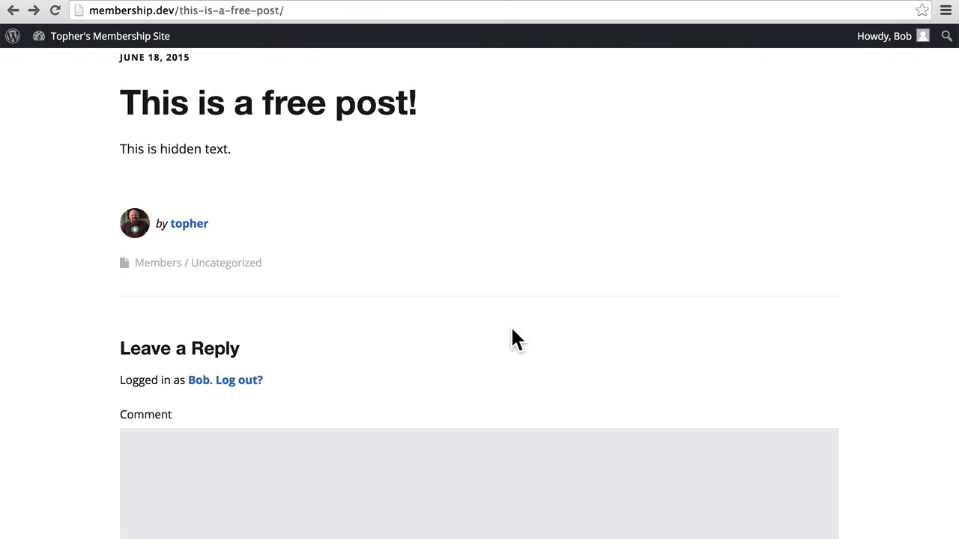
- Log the $10/mo member out using the Log out? link under Leave a Reply
{"action": "left_click", "coordinate": [247, 380]}
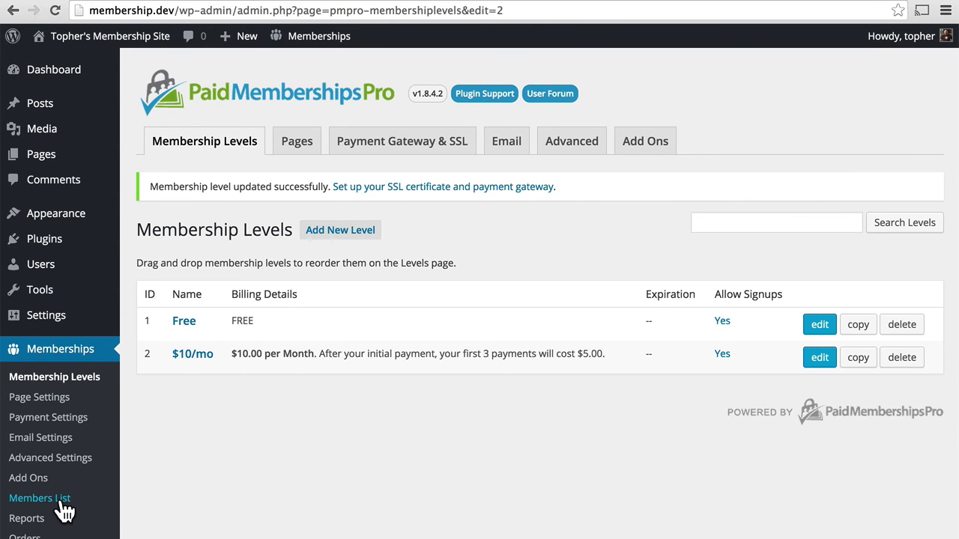
- Open the Paid Memberships Pro Members List showing the two members on Free and $10/mo
{"action": "left_click", "coordinate": [65, 273]}
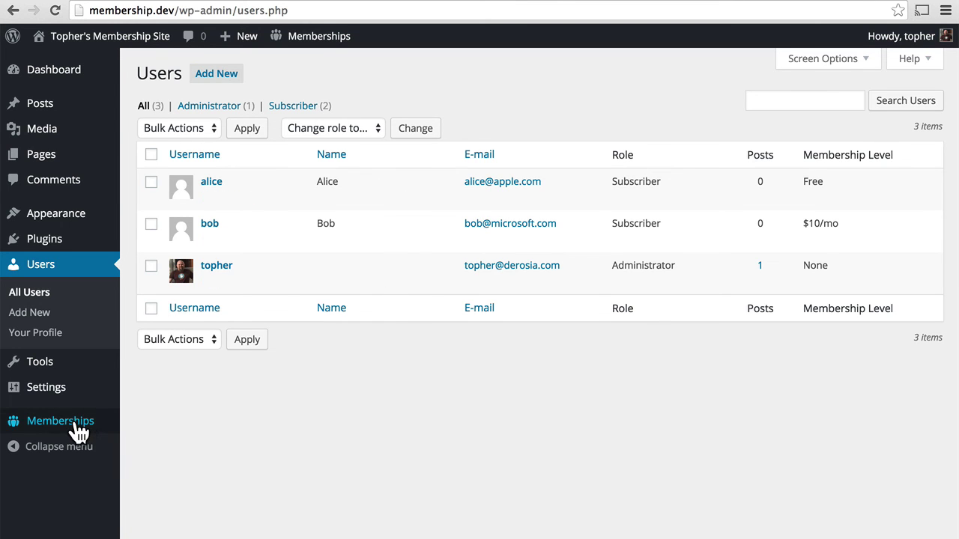
{"action": "mouse_move", "coordinate": [80, 427]}
{"action": "left_click", "coordinate": [178, 439]}
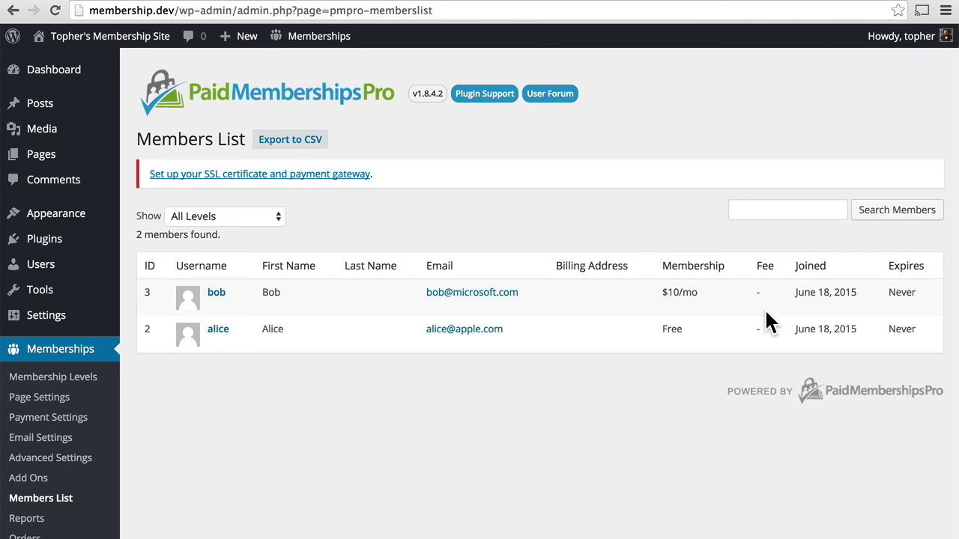
{"action": "left_click", "coordinate": [224, 335]}
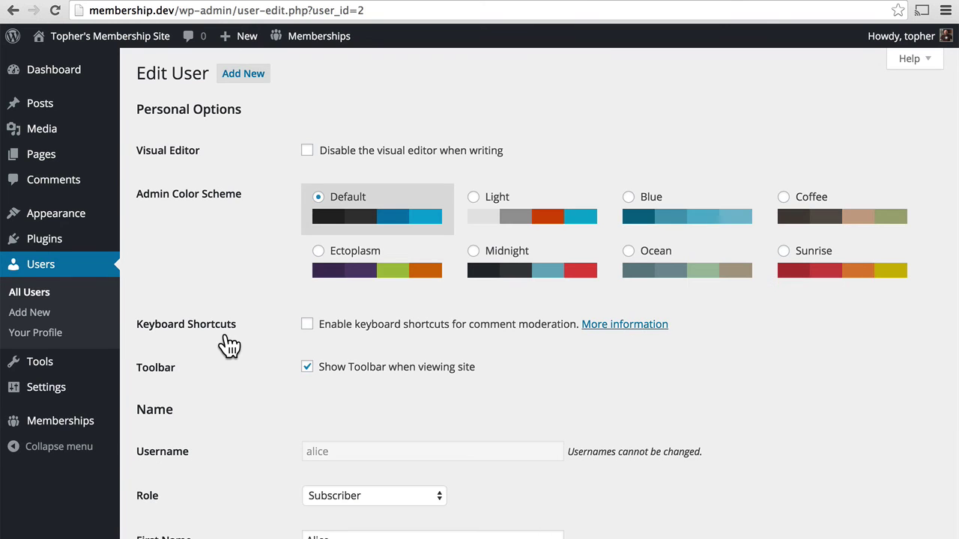
{"action": "scroll", "coordinate": [253, 406], "scroll_direction": "down", "scroll_amount": 10}
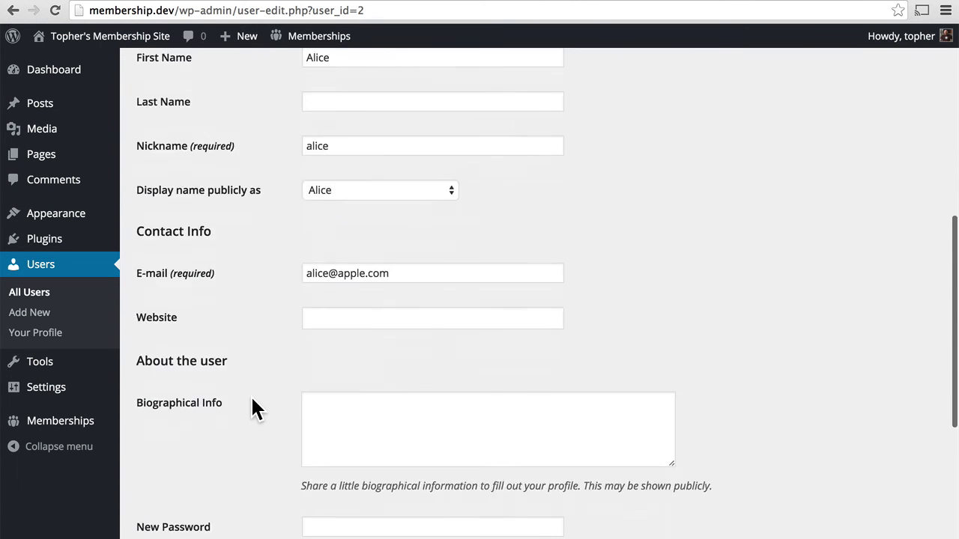
{"action": "scroll", "coordinate": [252, 397], "scroll_direction": "up", "scroll_amount": 10}
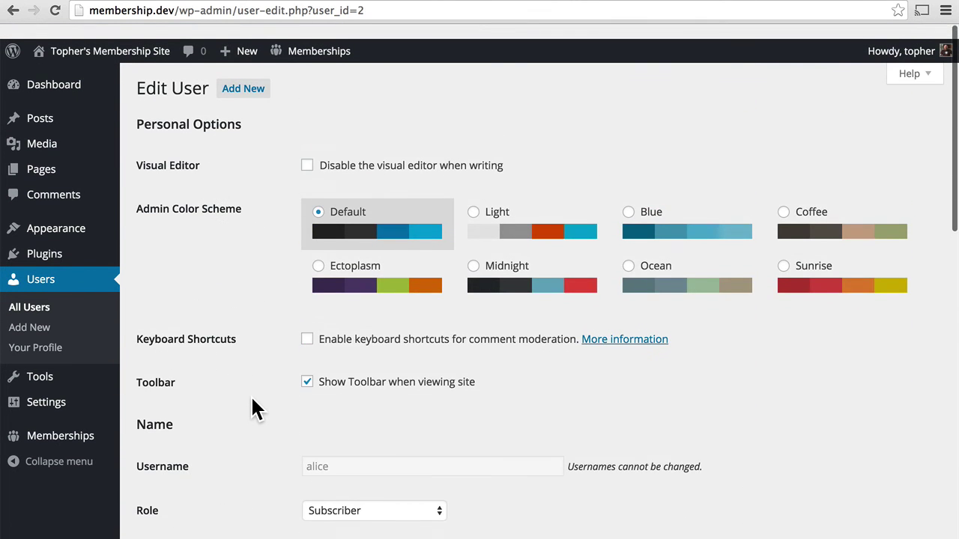